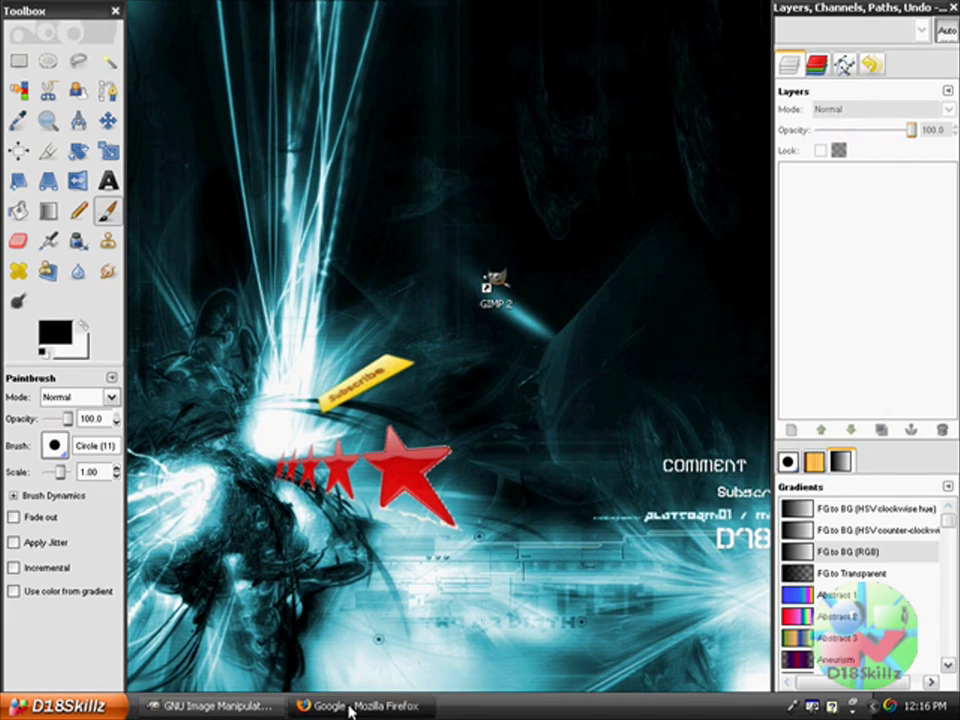
click(454, 562)
mouse_move(421, 348)
mouse_down()
mouse_move(544, 251)
mouse_move(551, 219)
mouse_up()
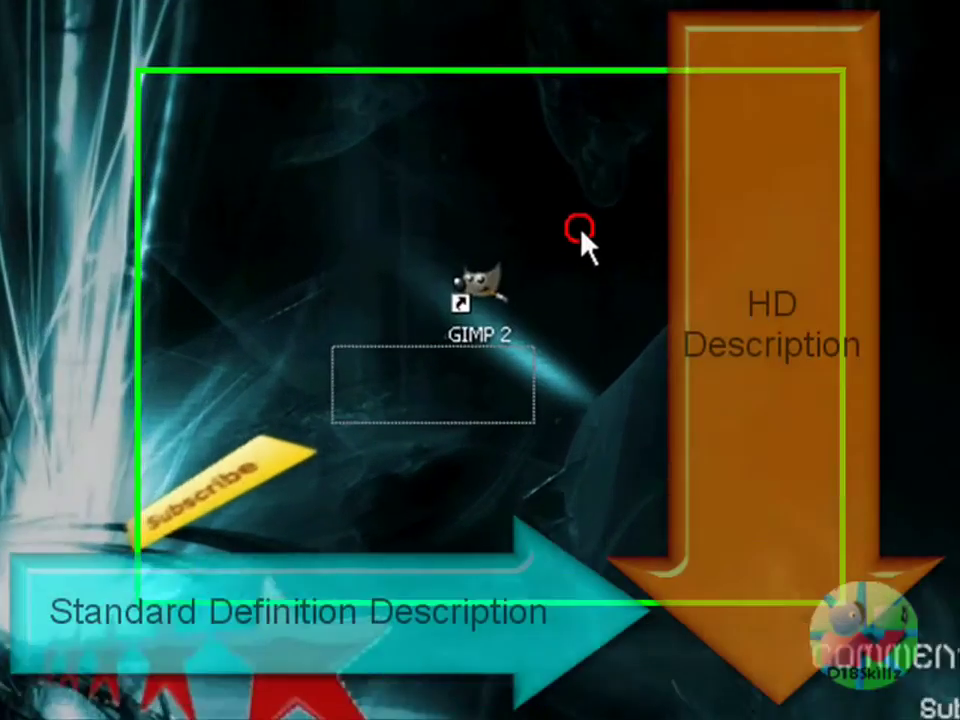
drag(625, 150, 380, 715)
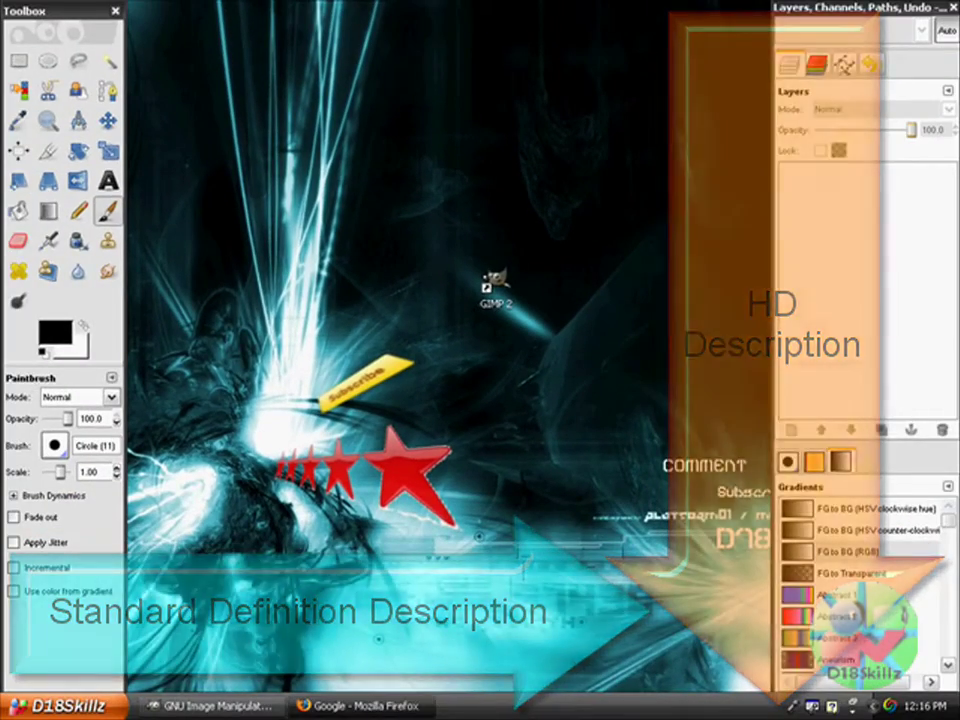
Step: Switch to Firefox and run a Google image search for "duct tape"
click(366, 706)
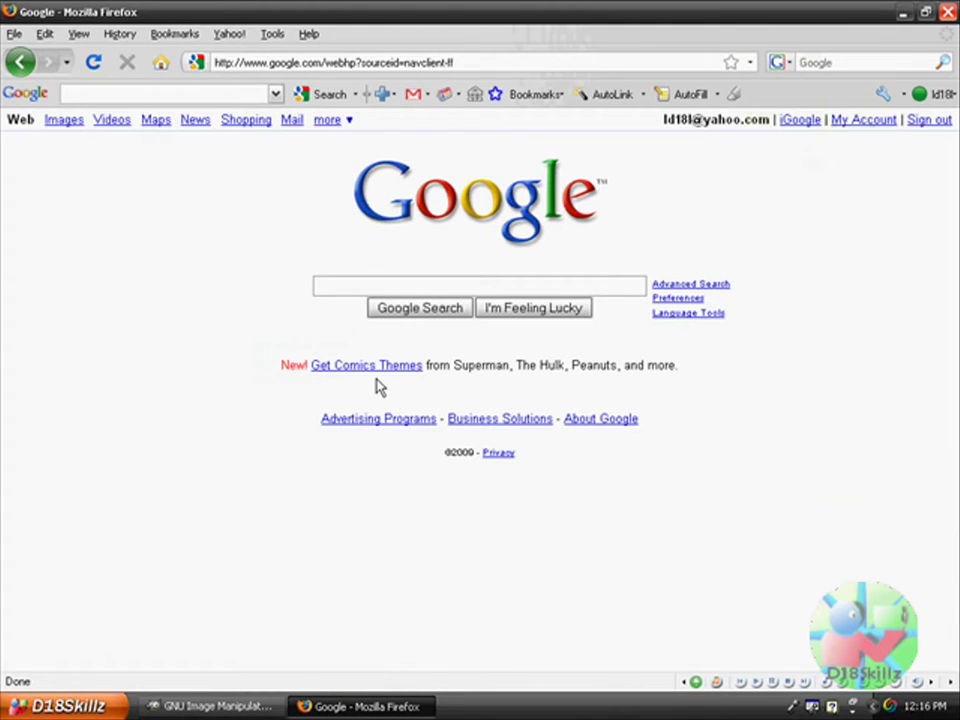
click(375, 292)
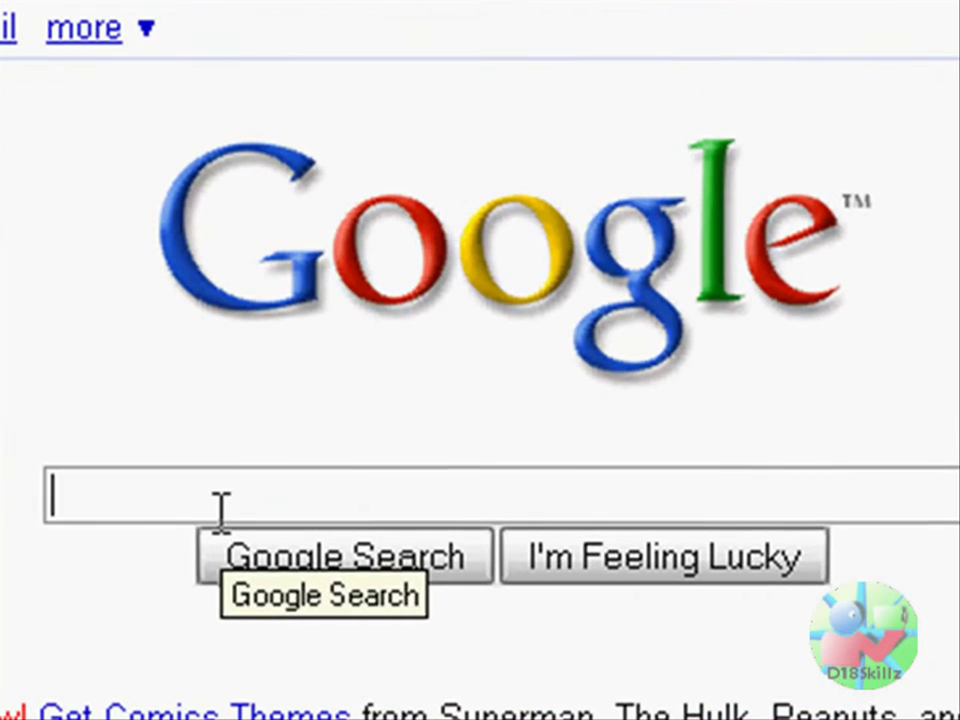
text(duct)
key(Down)
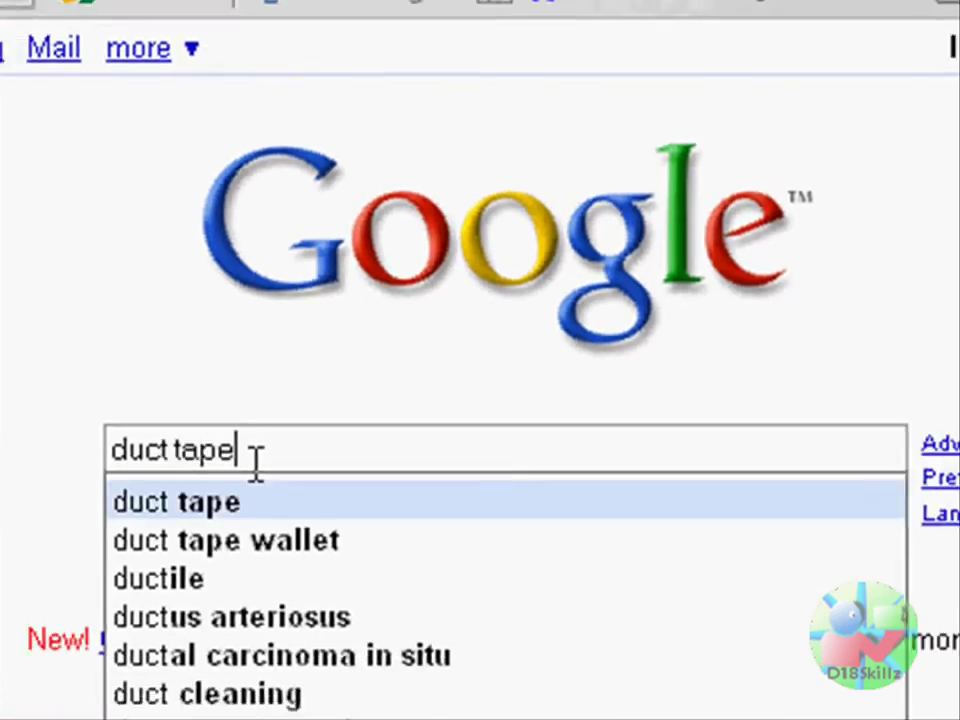
key(Return)
click(27, 115)
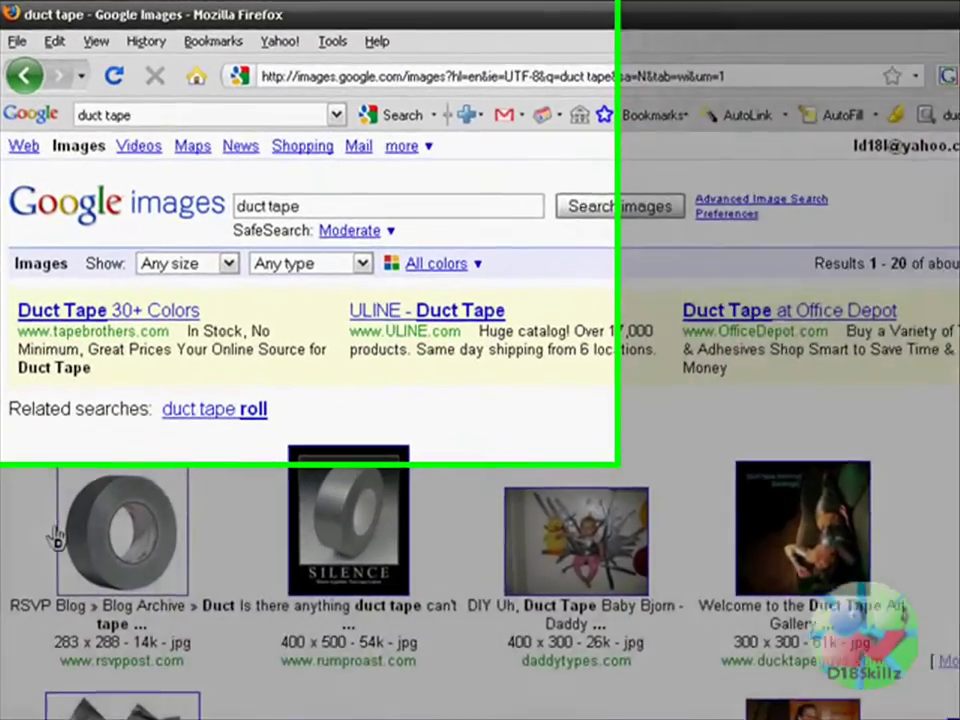
Step: Open the first grey tape roll result at full size, save it to the Desktop as "transparent", and close the browser
click(101, 432)
click(77, 290)
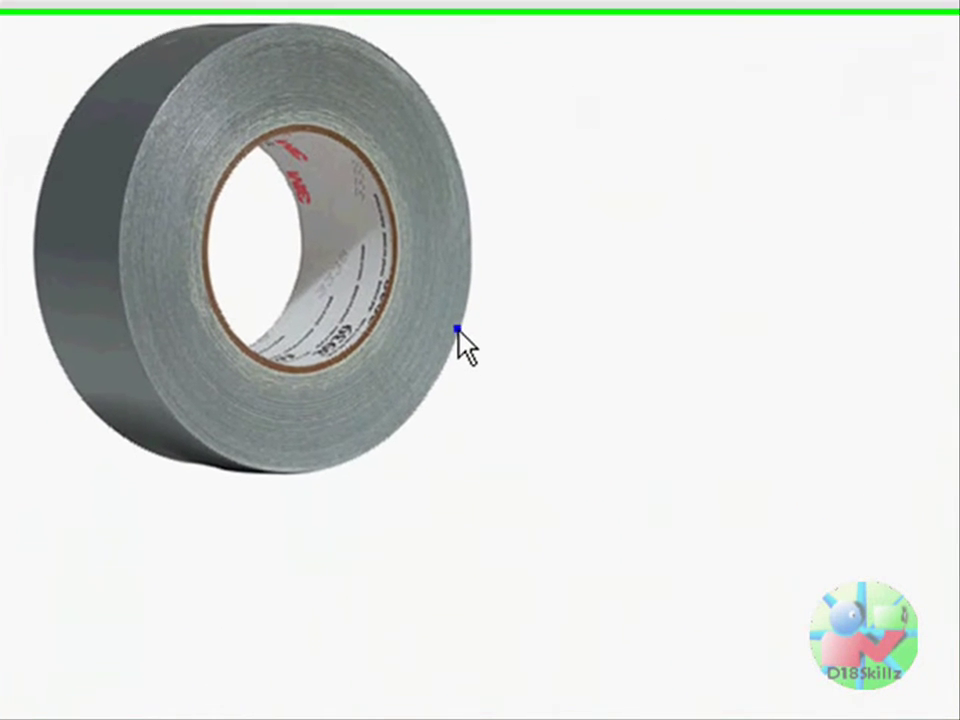
right_click(457, 330)
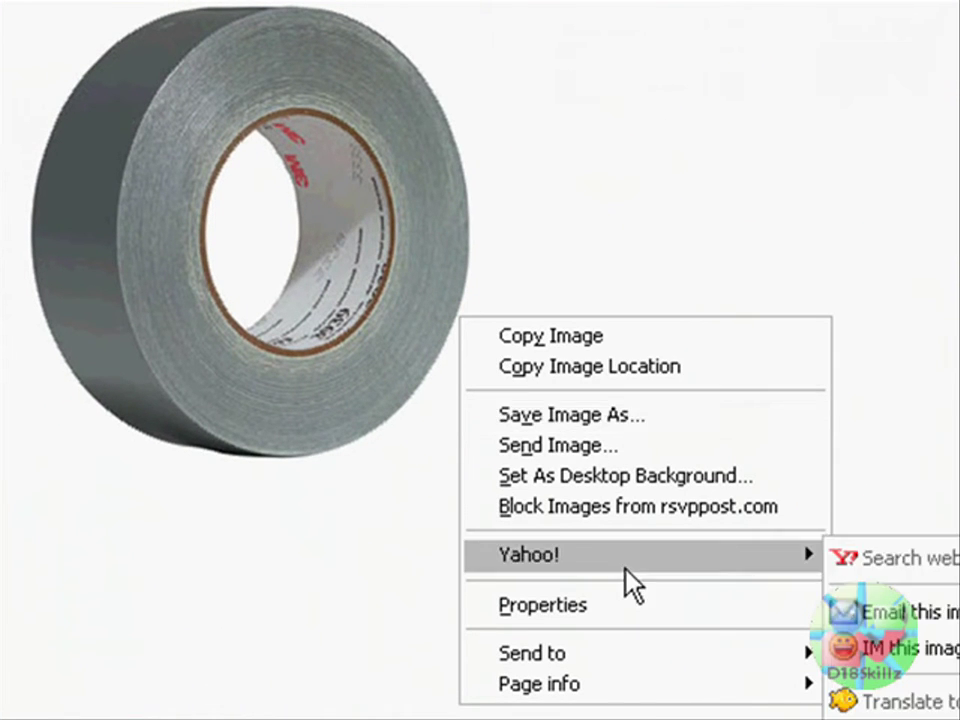
click(555, 414)
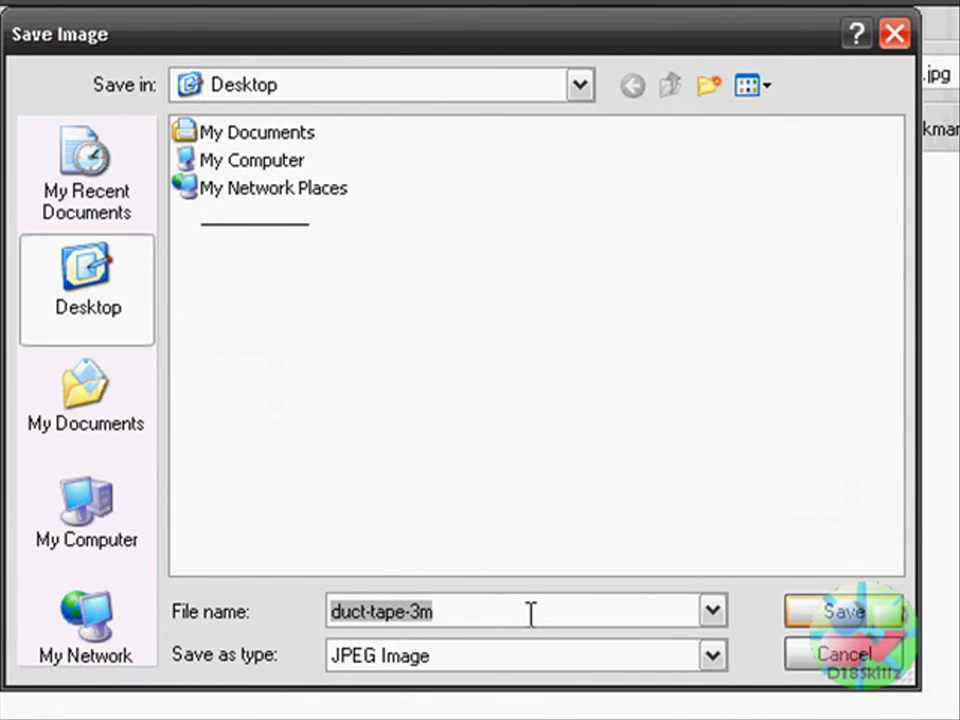
text(transpare)
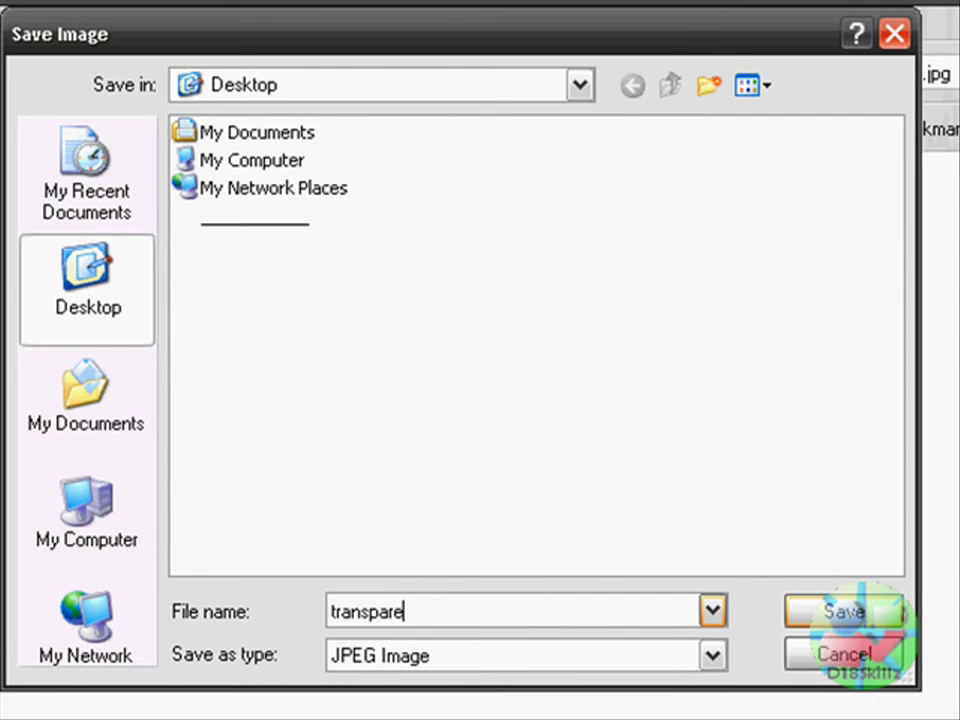
text(nt)
key(Return)
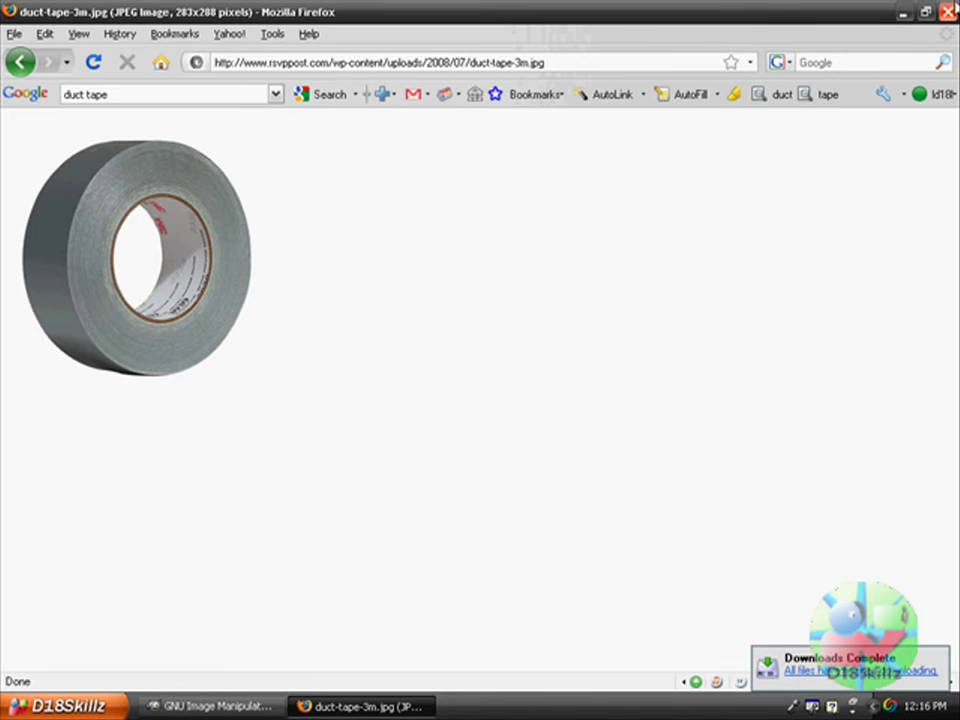
click(950, 10)
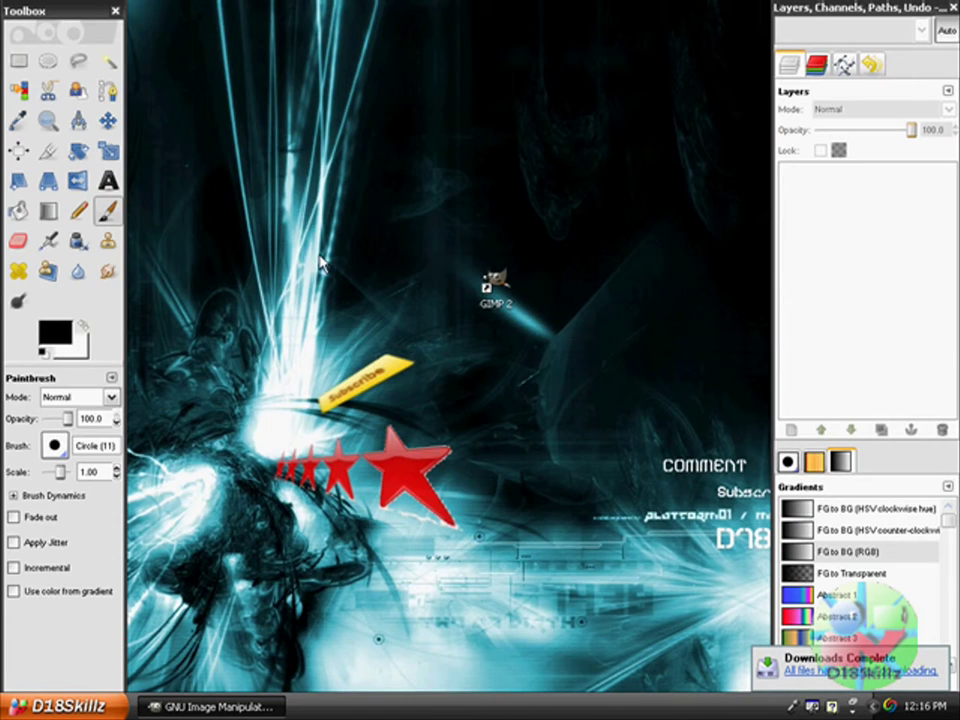
Step: Move the GIMP windows clear of the desktop icon and open the saved transparent image in GIMP
drag(34, 11, 34, 47)
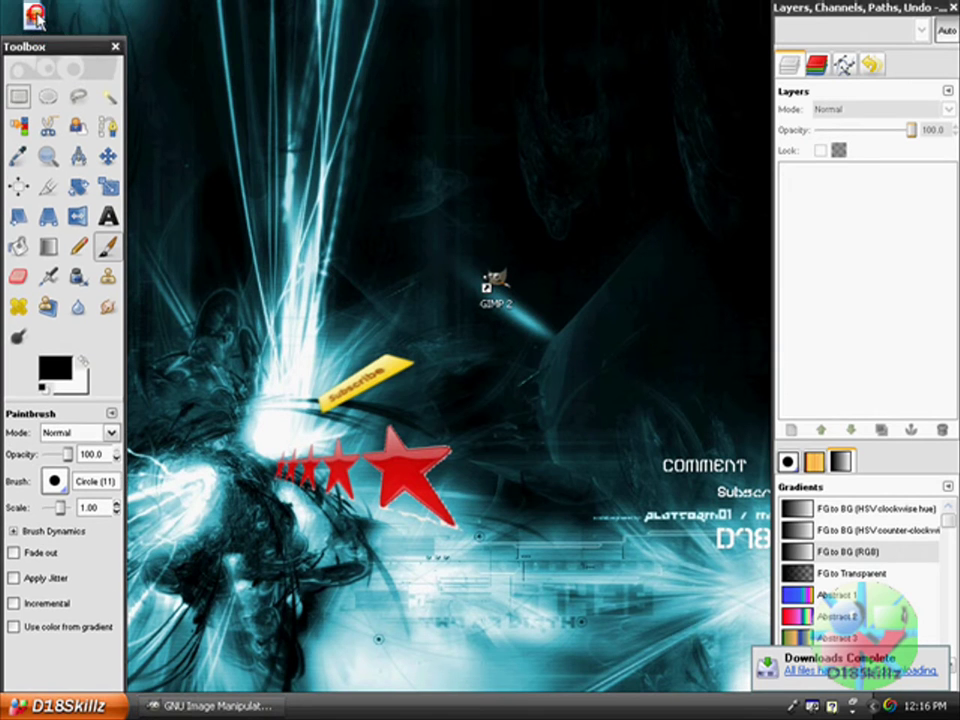
click(117, 60)
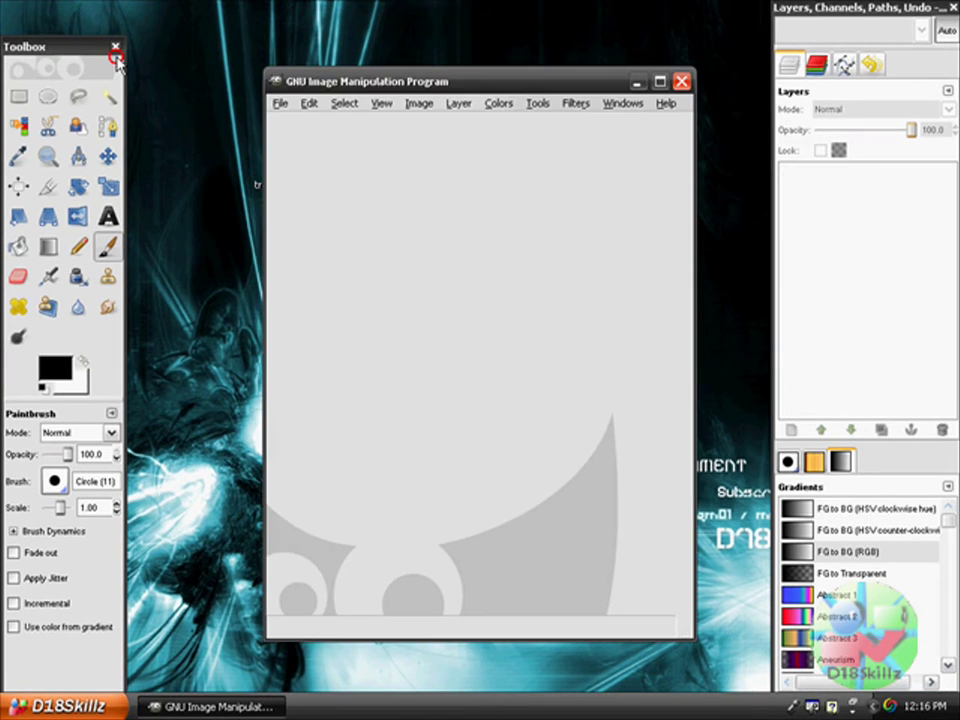
drag(356, 82, 444, 127)
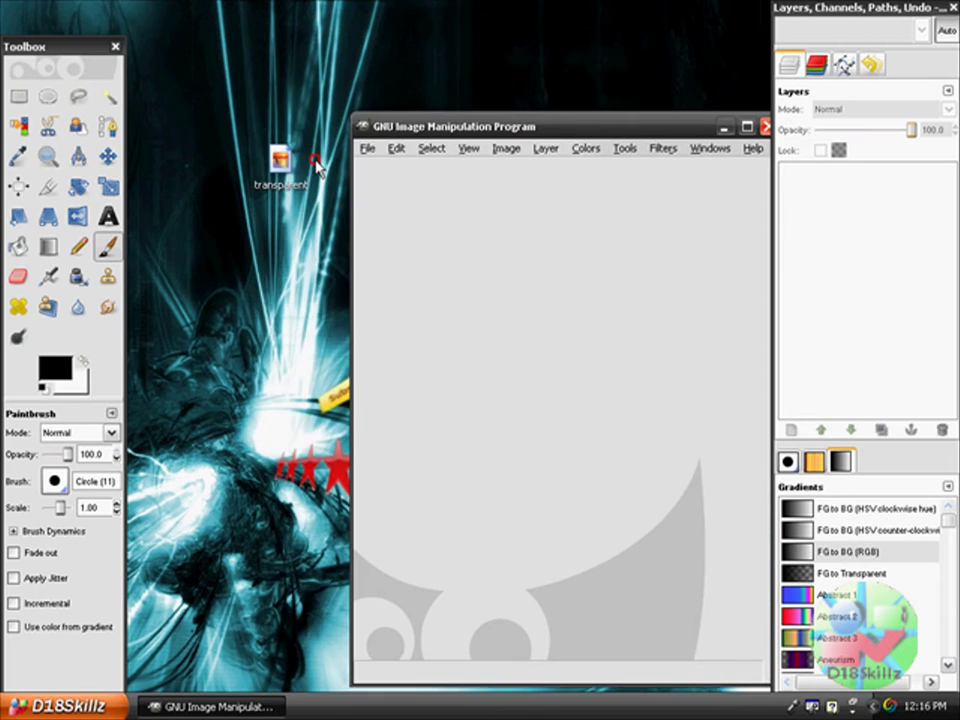
click(271, 159)
drag(304, 180, 440, 285)
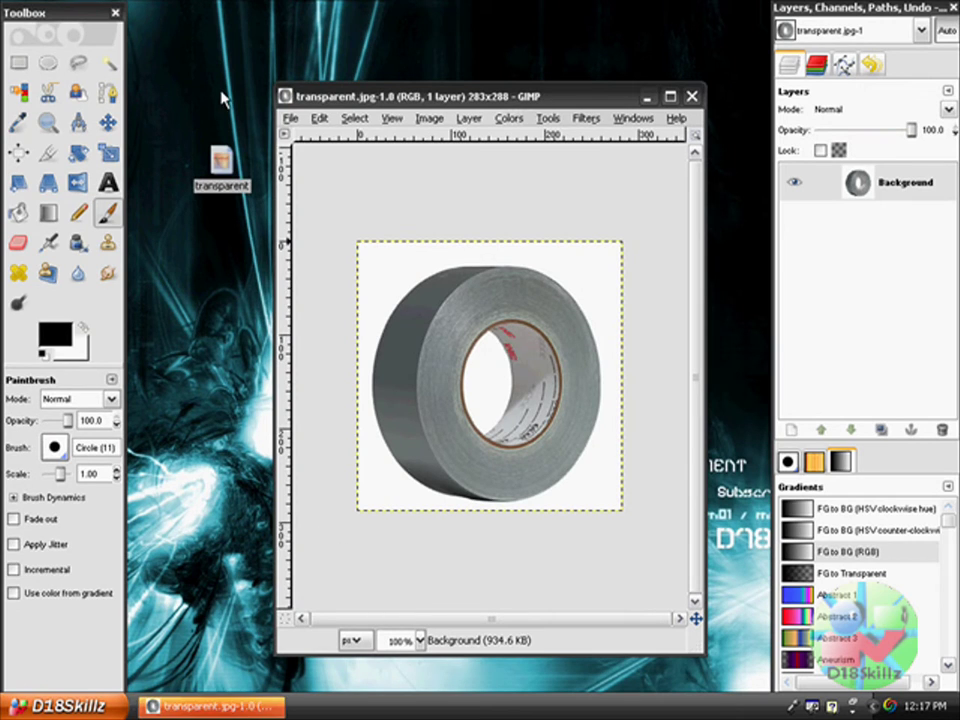
Step: Add an alpha channel to the Background layer
click(469, 118)
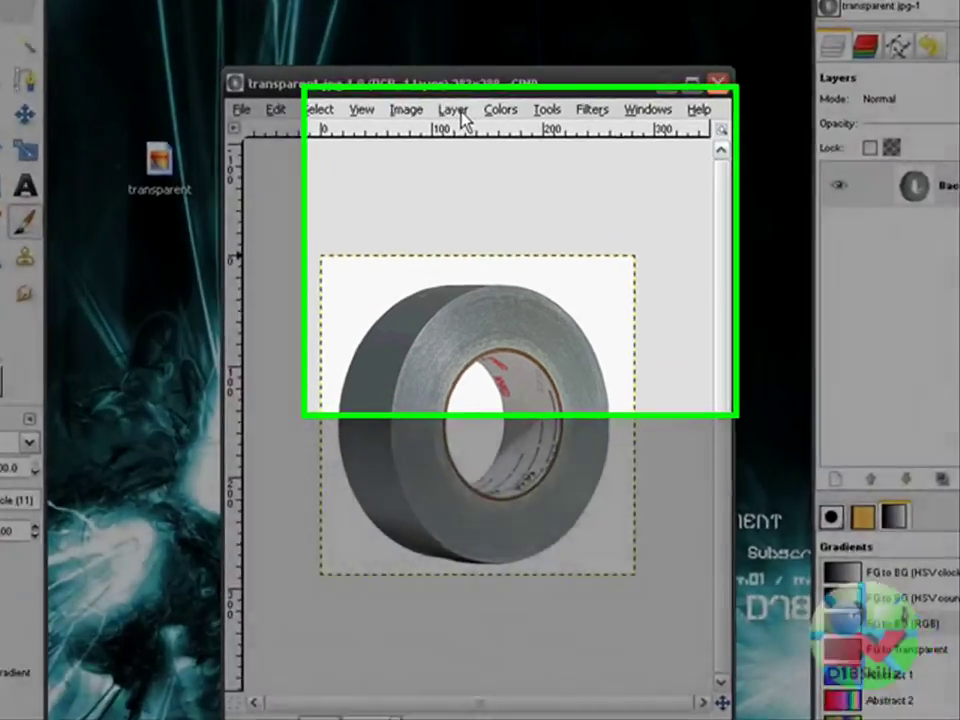
click(474, 120)
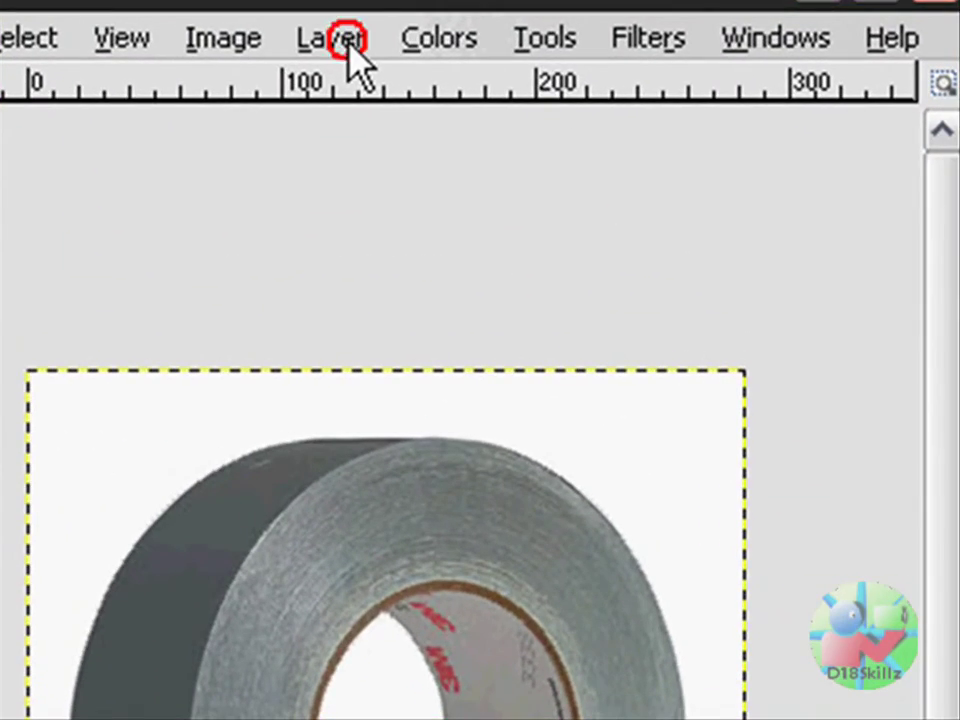
click(348, 43)
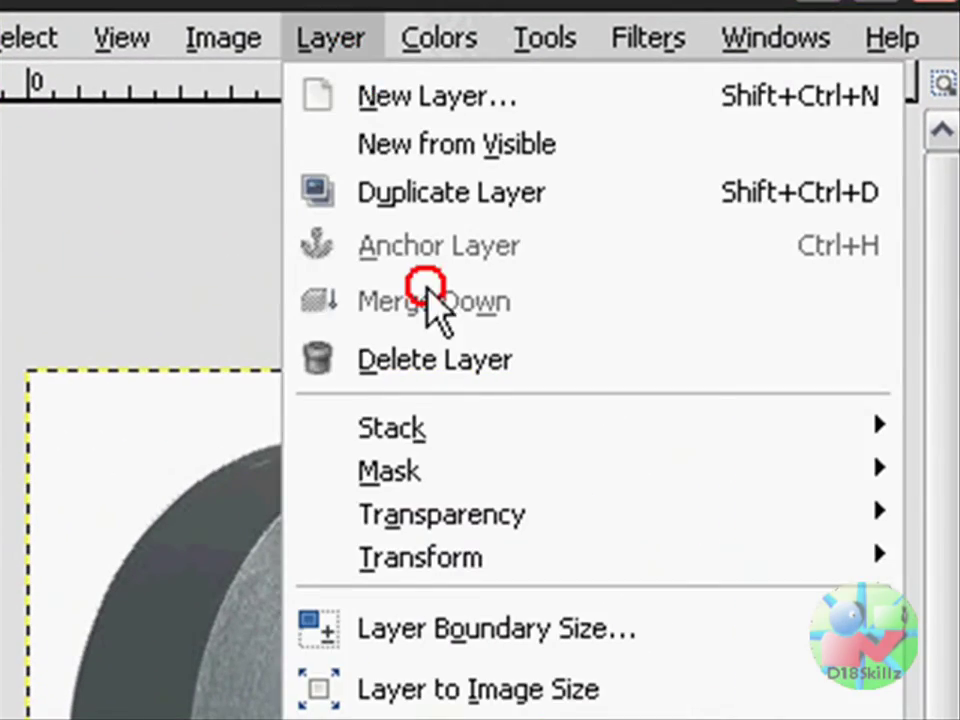
mouse_move(467, 520)
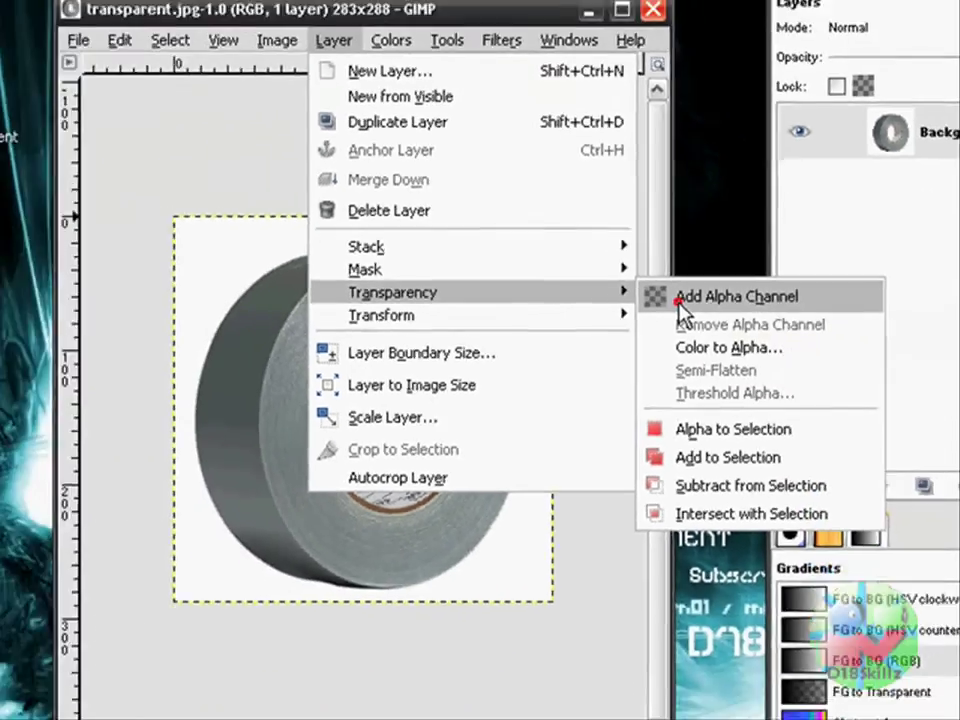
click(608, 300)
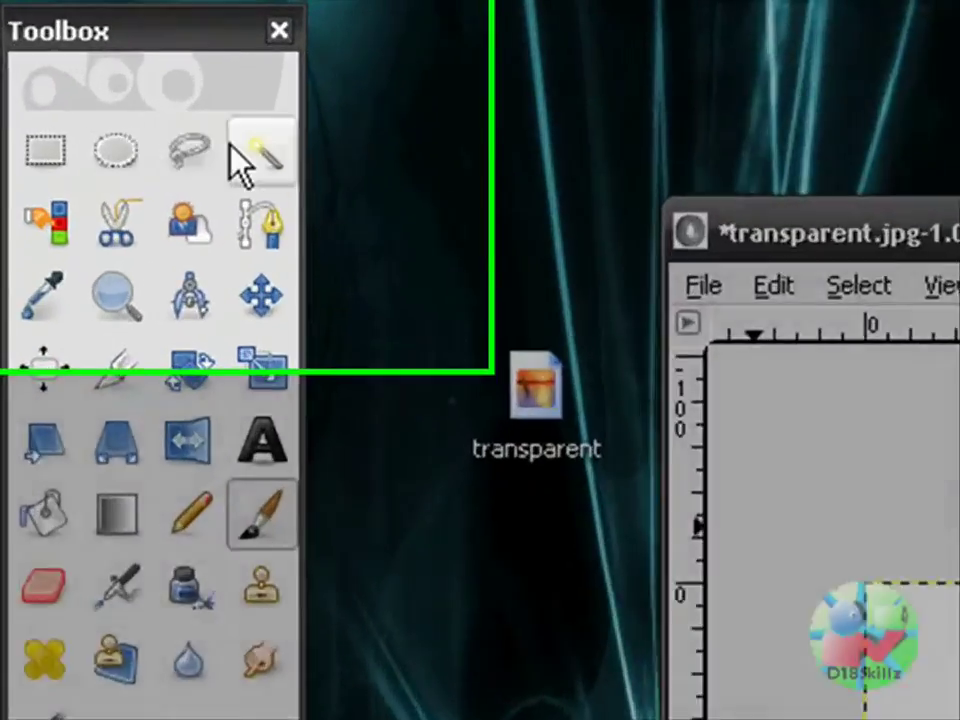
Step: Delete the white area around the tape roll and inside its hole using Fuzzy Select, and clear the selection
click(108, 66)
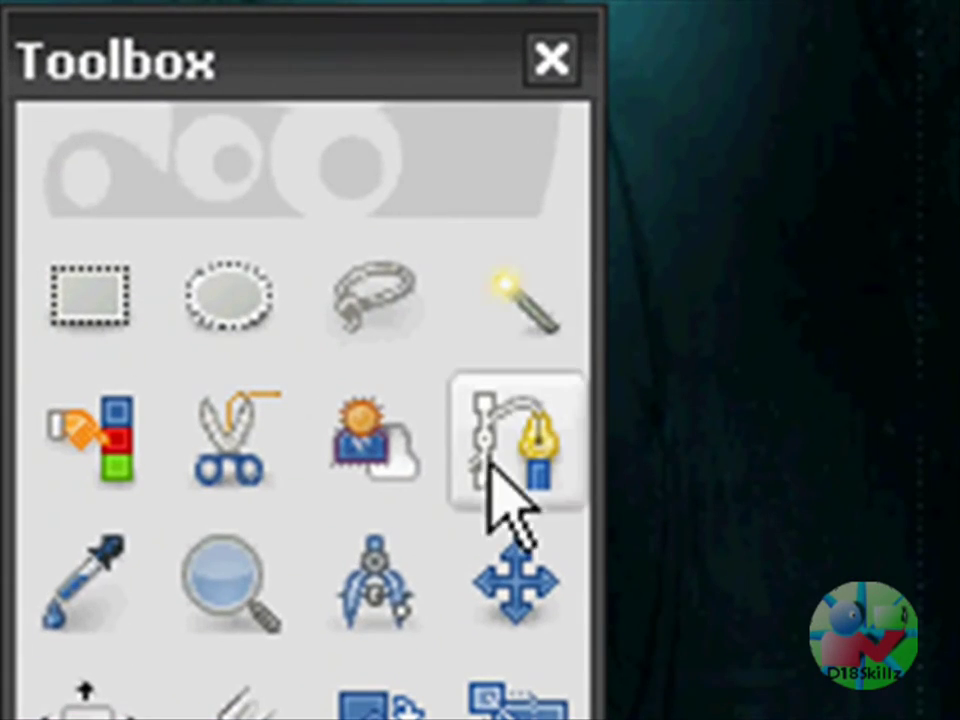
click(495, 330)
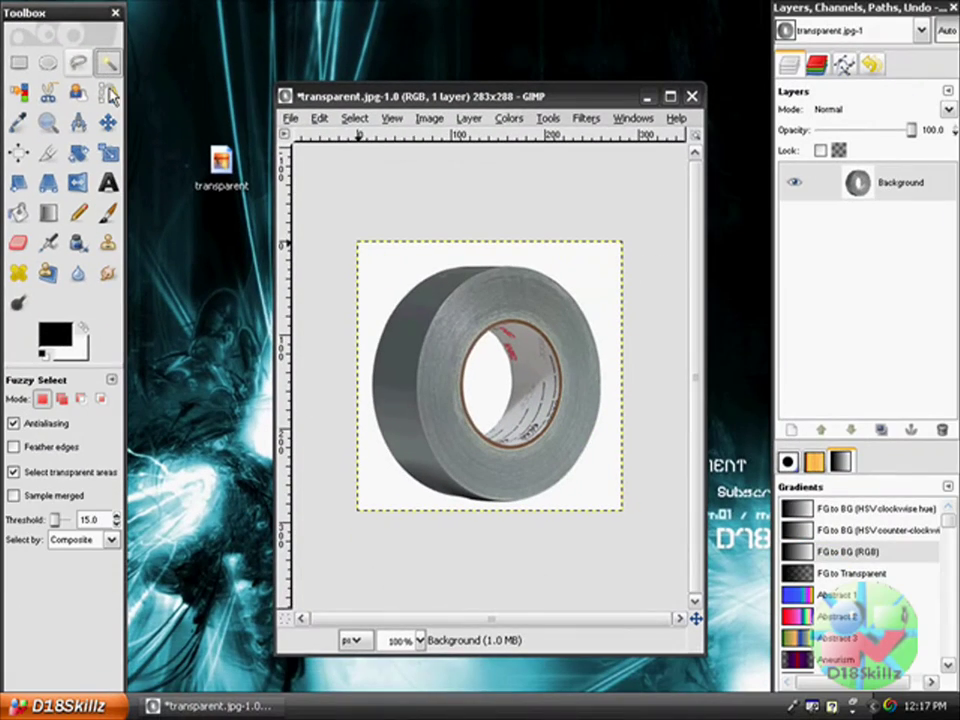
click(381, 291)
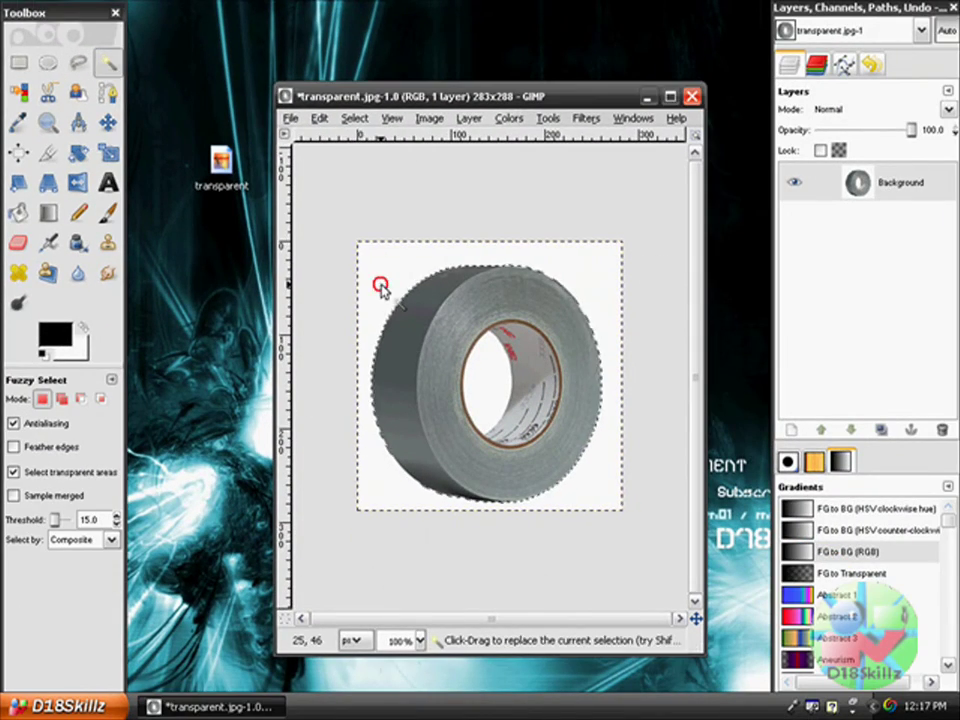
key(Delete)
click(494, 394)
key(Delete)
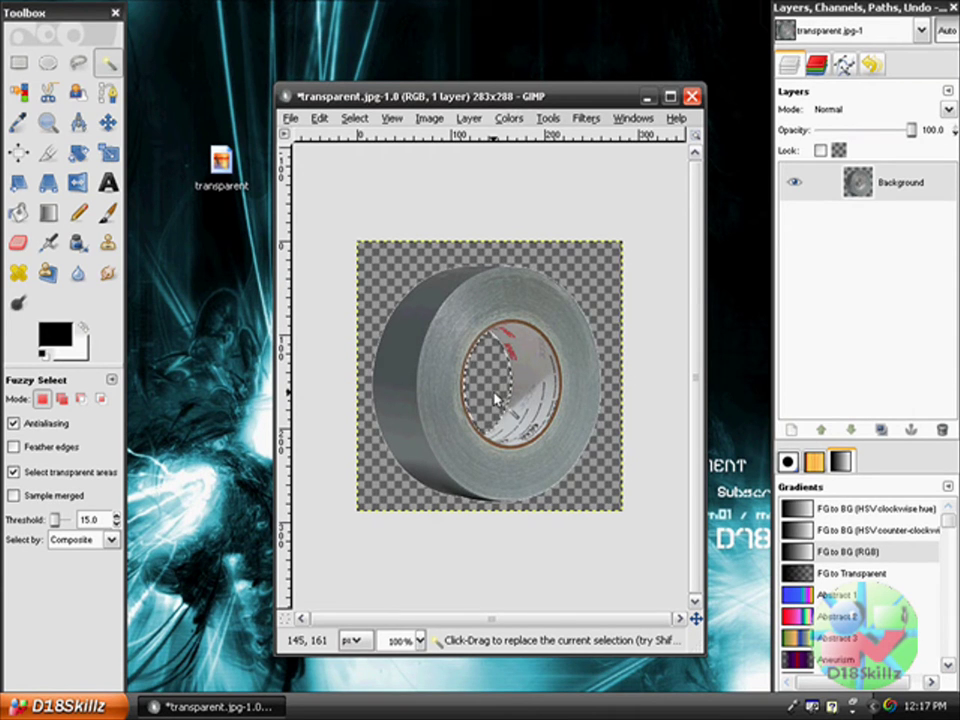
click(354, 199)
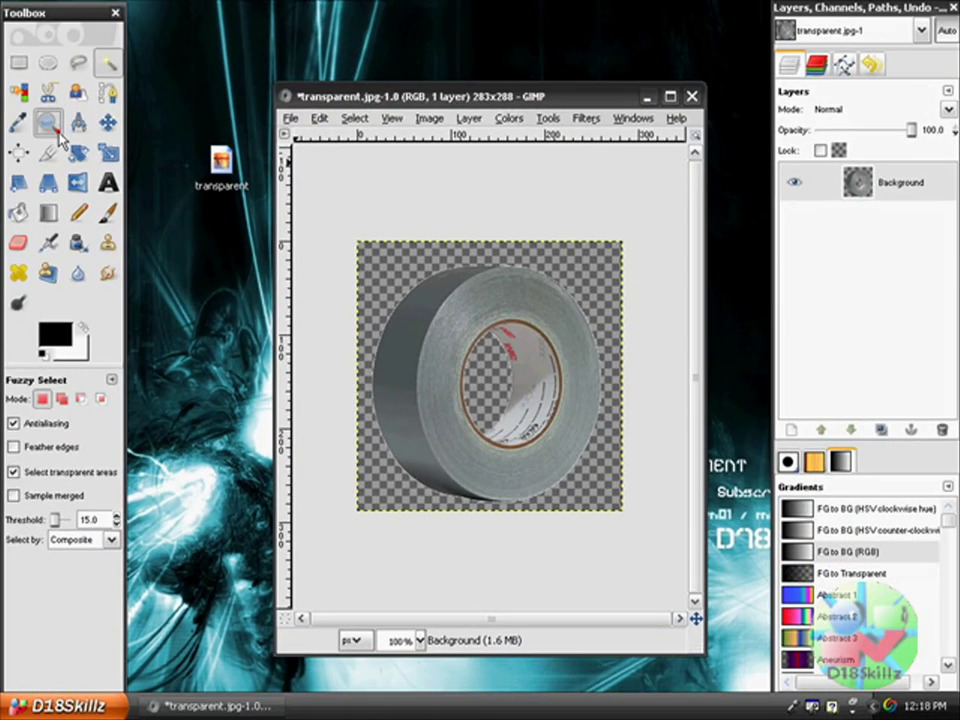
Step: Use the Eraser on leftover white pixels along the edge of the tape roll's hole
key(z)
click(439, 327)
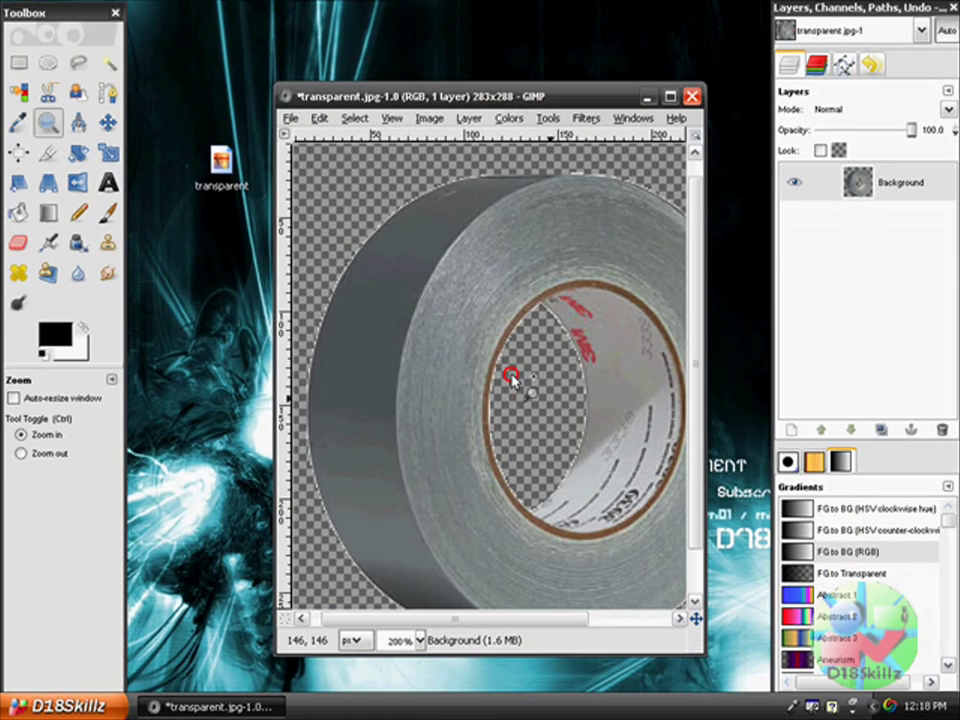
click(17, 244)
click(568, 365)
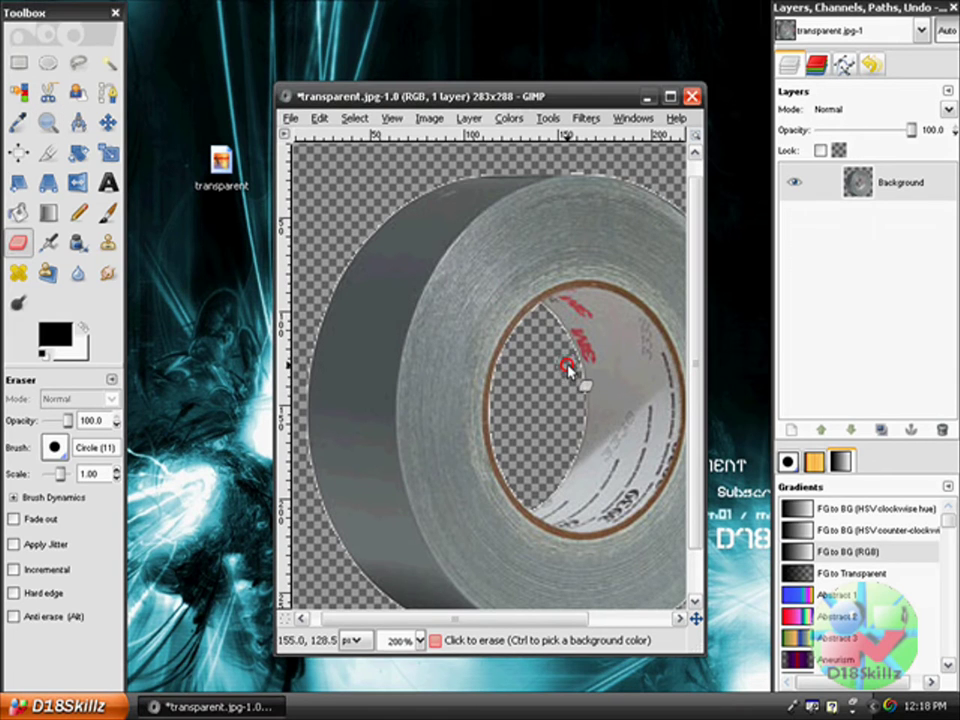
Step: Start saving a copy of the image and change the file name's extension to get transparent.png
click(289, 118)
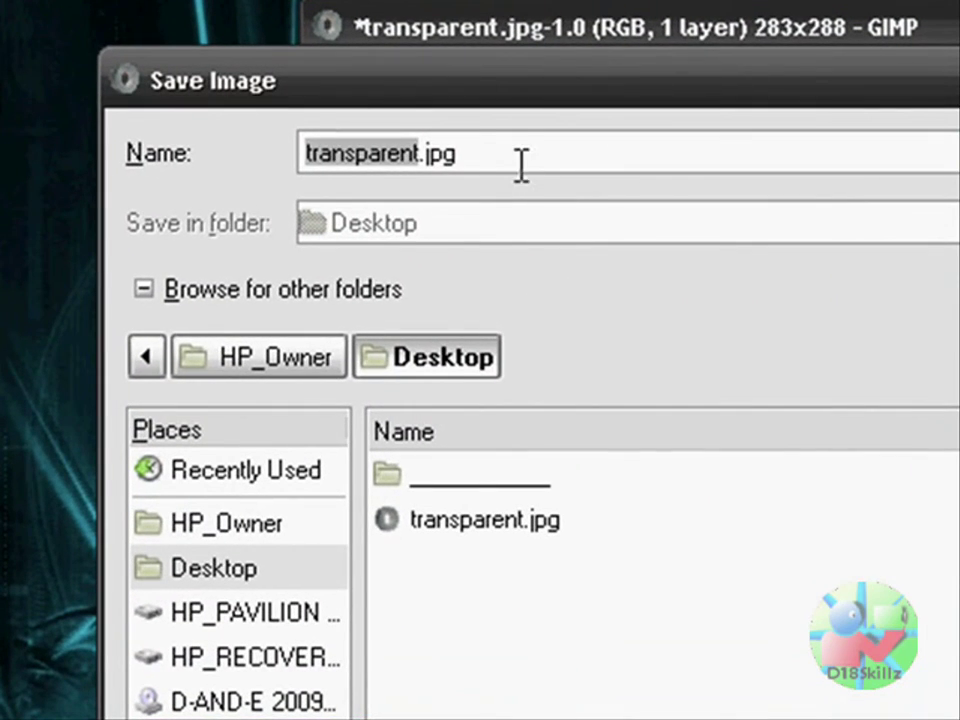
click(338, 152)
drag(449, 155, 424, 158)
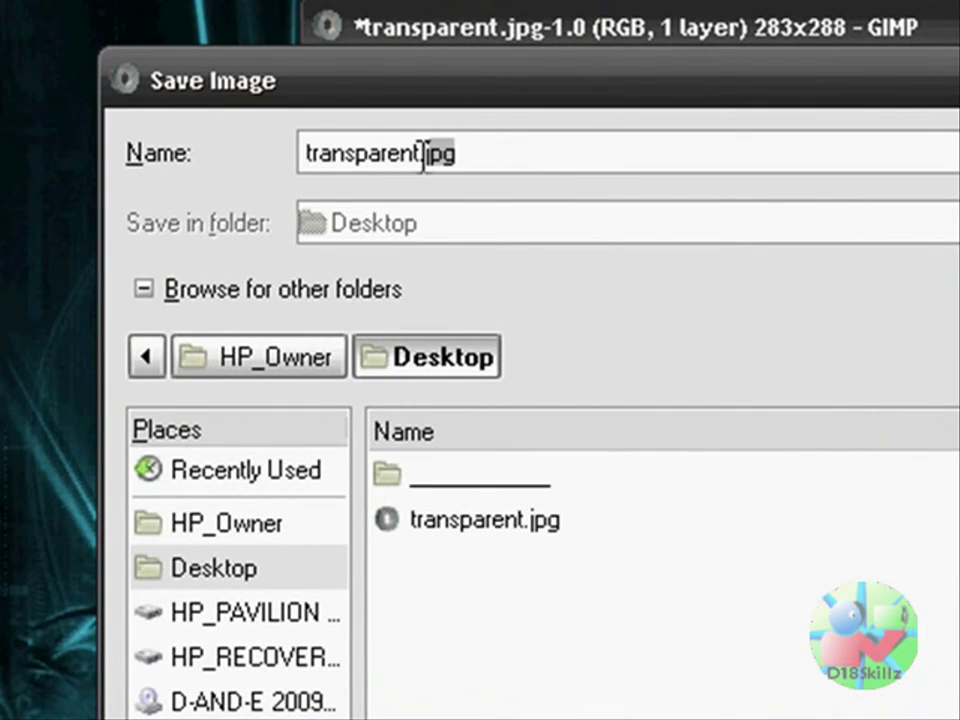
text(pn)
key(BackSpace)
key(BackSpace)
key(BackSpace)
text(png)
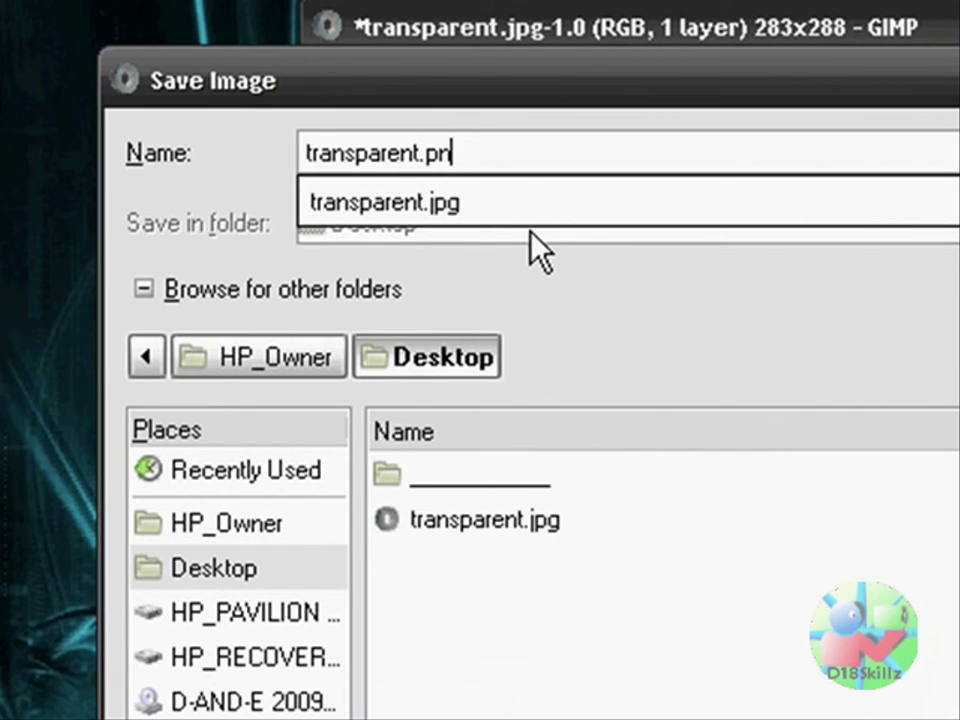
Step: Try the gif extension in the file name and change it back to png
key(BackSpace)
key(BackSpace)
key(BackSpace)
text(gif)
key(BackSpace)
key(BackSpace)
key(BackSpace)
text(png)
Step: Save transparent.png to the Desktop with the default PNG options
key(Return)
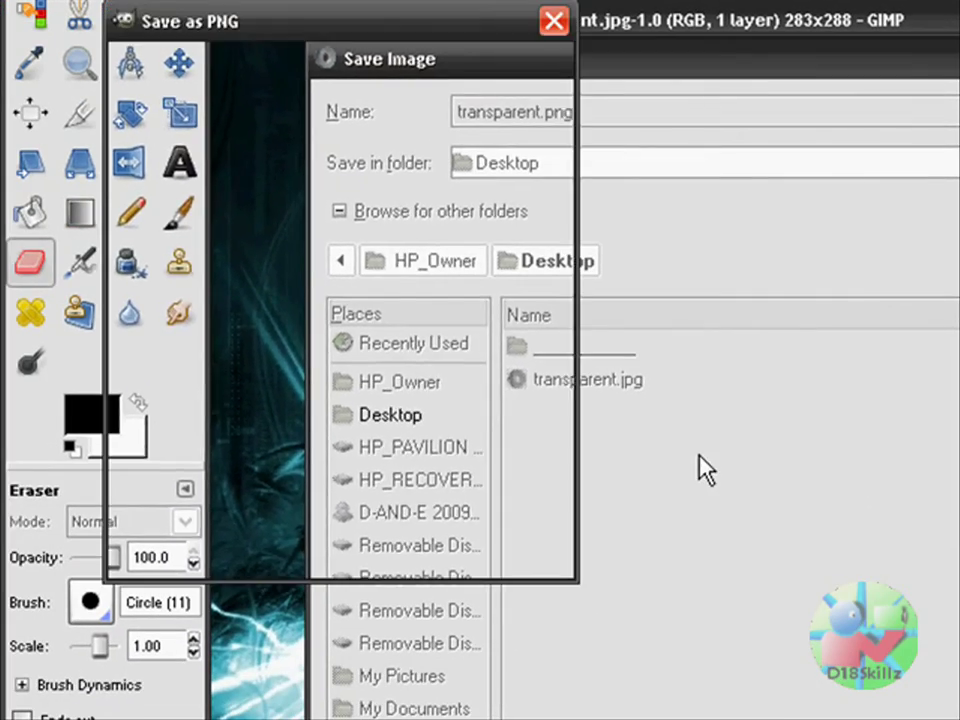
click(400, 553)
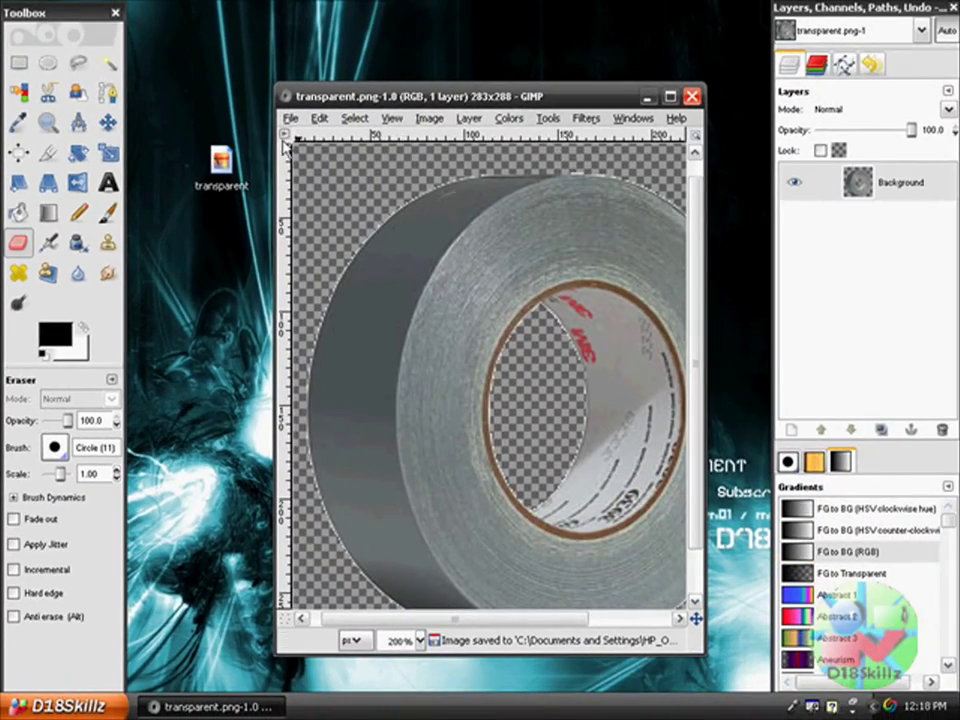
Step: Create a new image 500 pixels wide and 500 pixels high
click(294, 117)
click(303, 143)
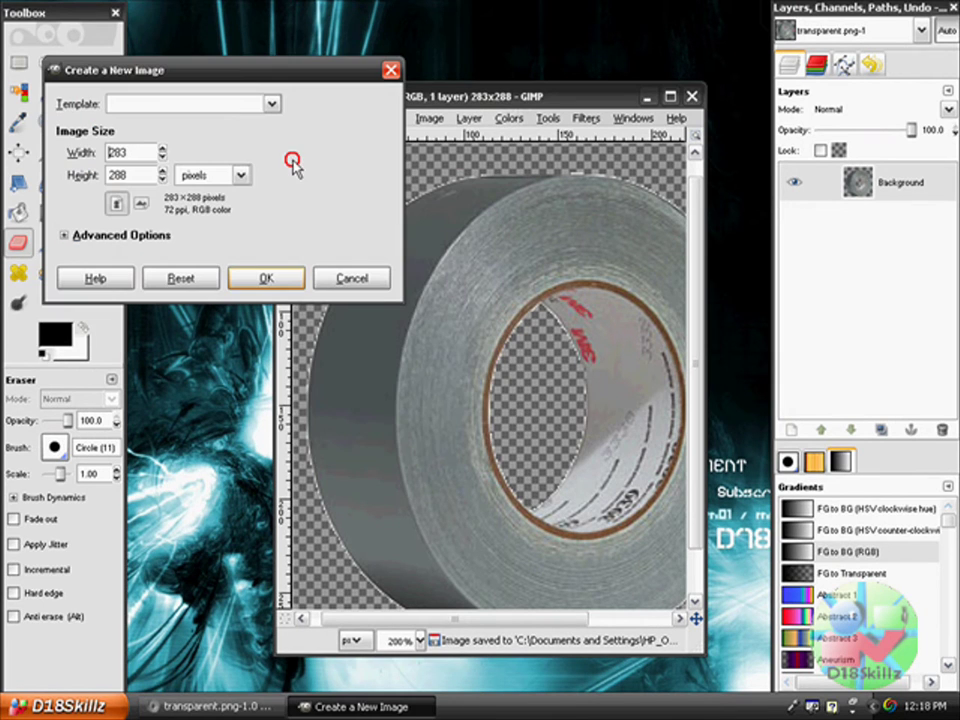
text(500)
drag(144, 152, 21, 156)
text(500)
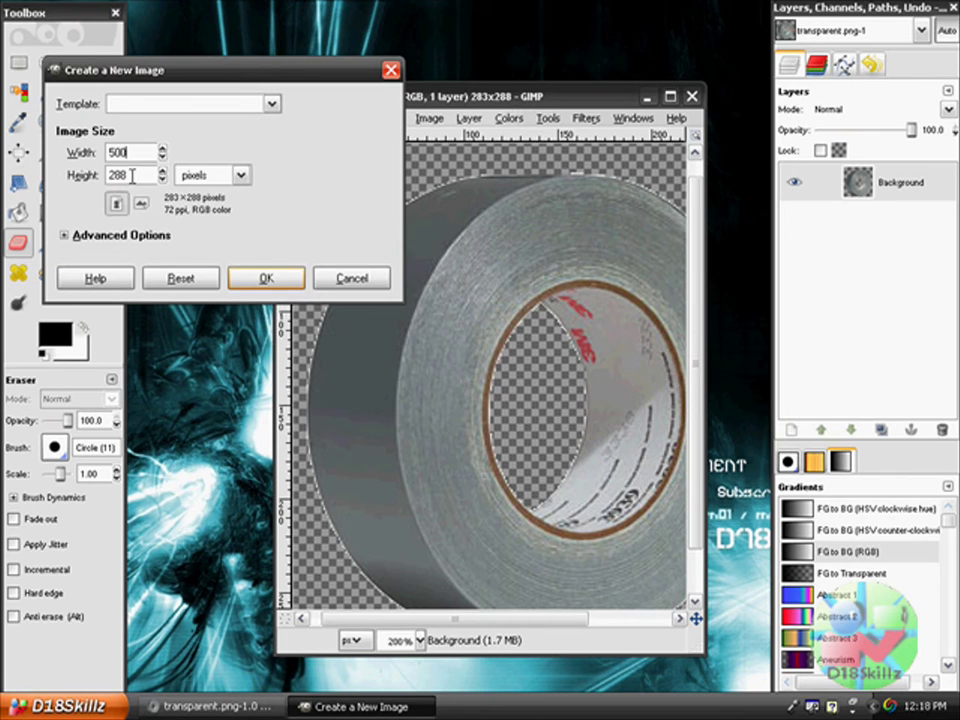
drag(133, 175, 107, 189)
text(500)
click(277, 282)
click(272, 281)
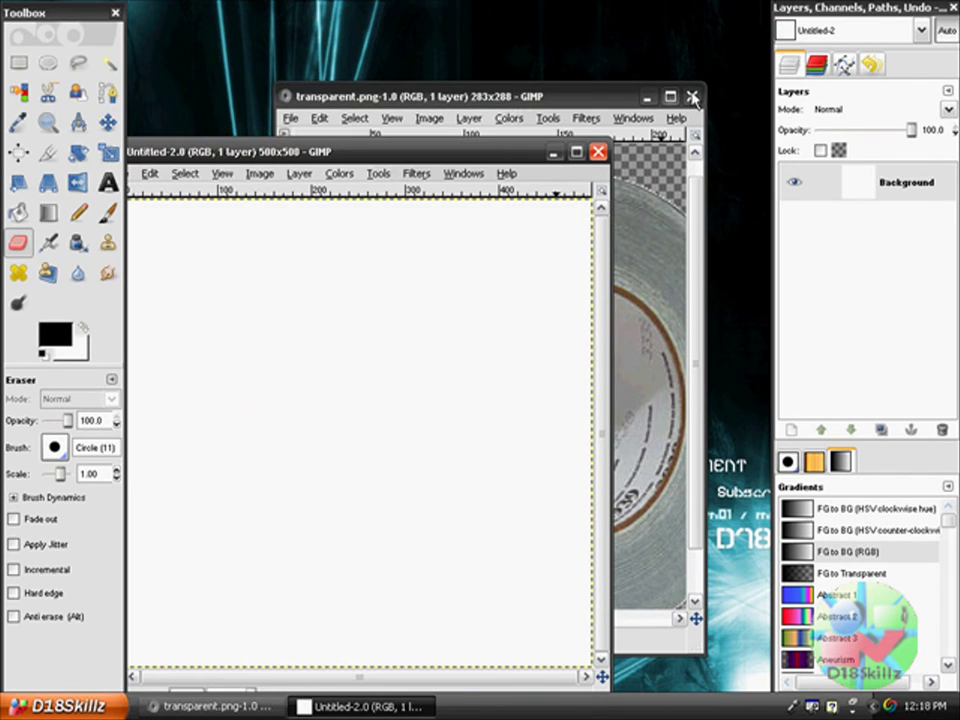
Step: Use Bucket Fill to fill the new blank canvas with the black foreground color
drag(311, 152, 405, 77)
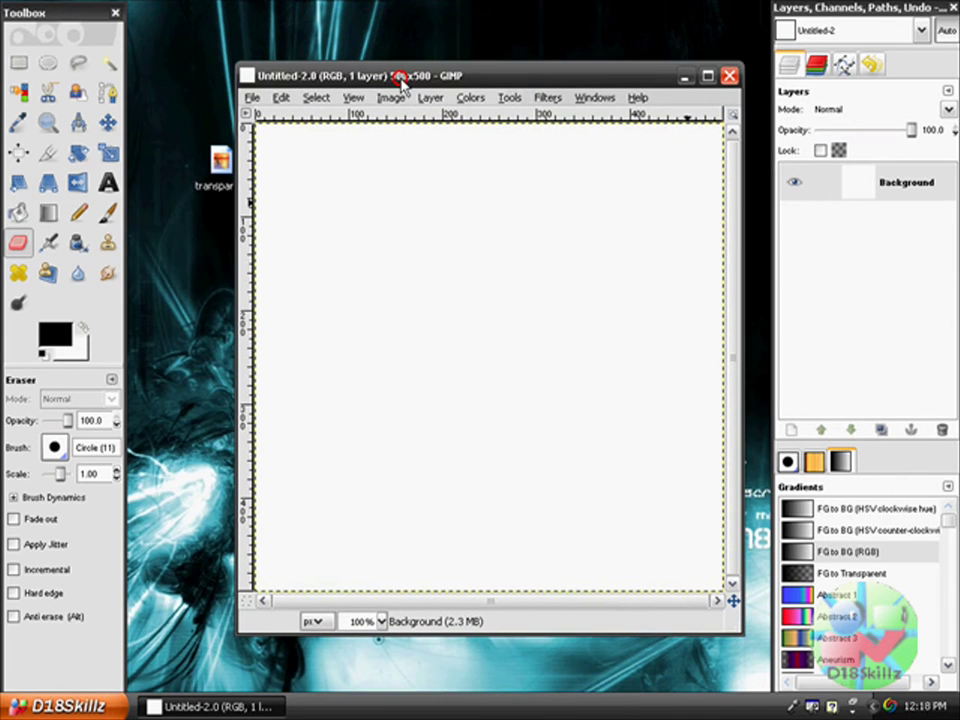
click(16, 213)
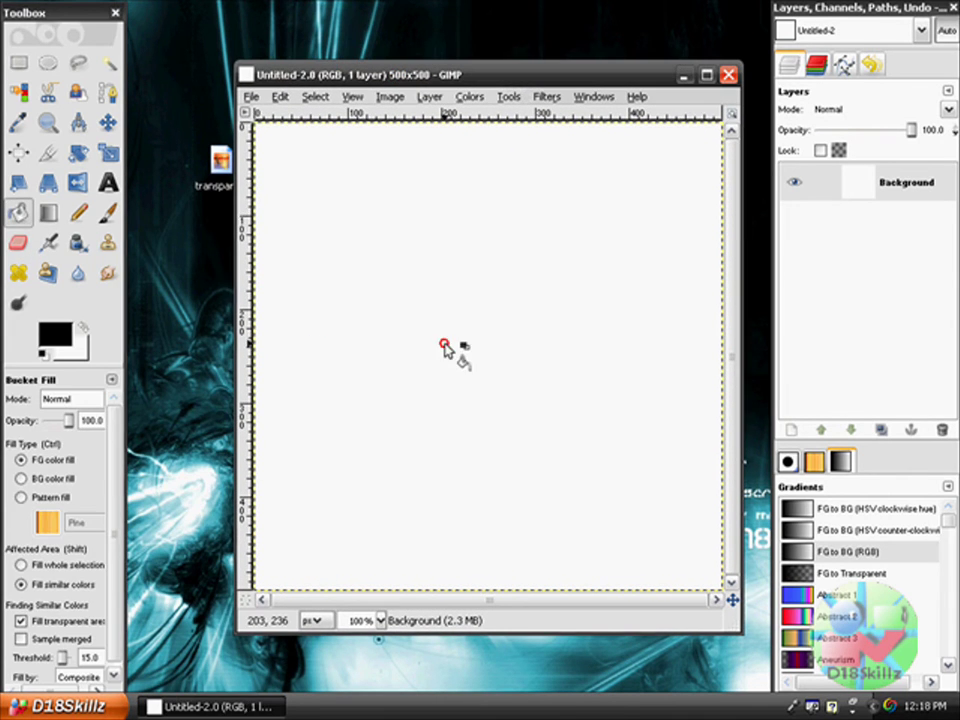
click(446, 343)
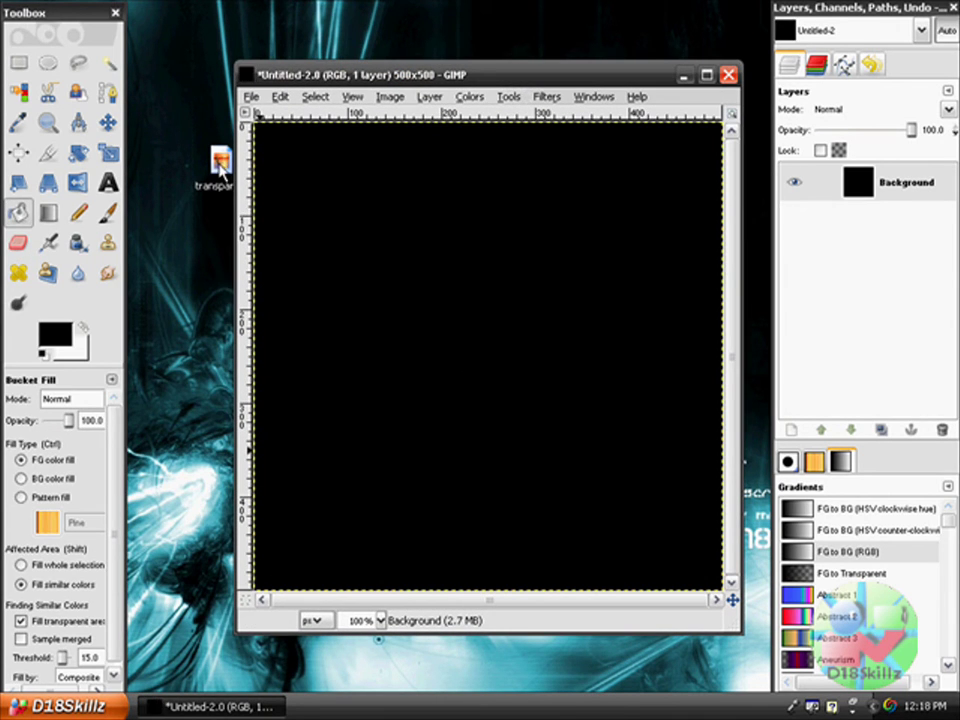
Step: Uncover the desktop icons and open the saved transparent.png for editing in GIMP beside the black image
drag(222, 168, 190, 165)
drag(292, 79, 331, 135)
drag(81, 17, 81, 53)
right_click(35, 16)
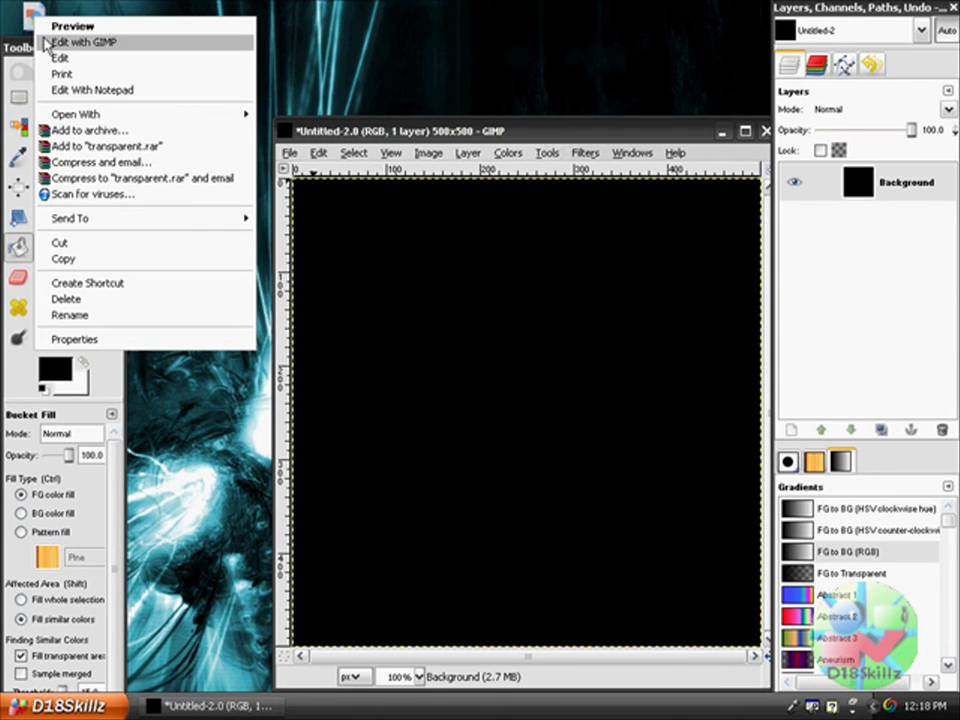
click(47, 43)
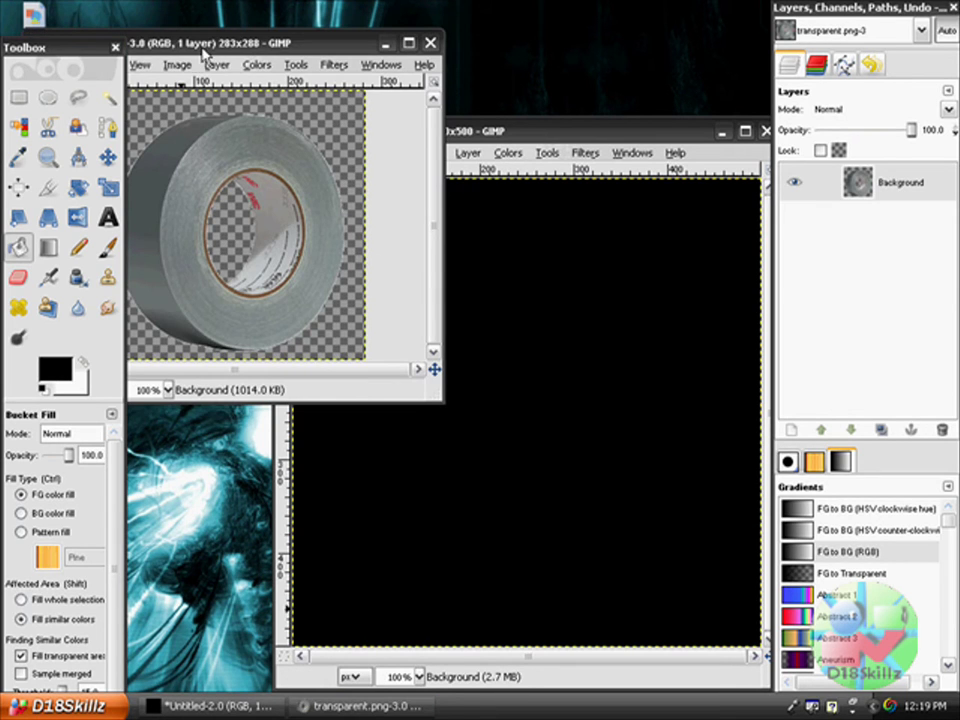
drag(203, 55, 447, 87)
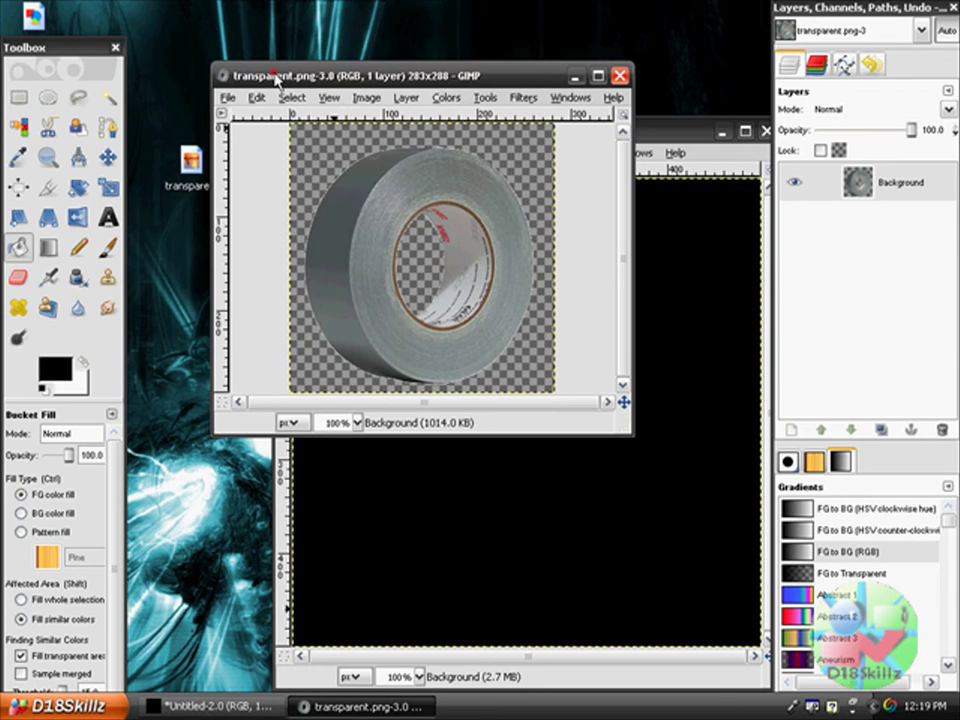
Step: Select the entire tape roll image on its Background layer and copy it
click(871, 187)
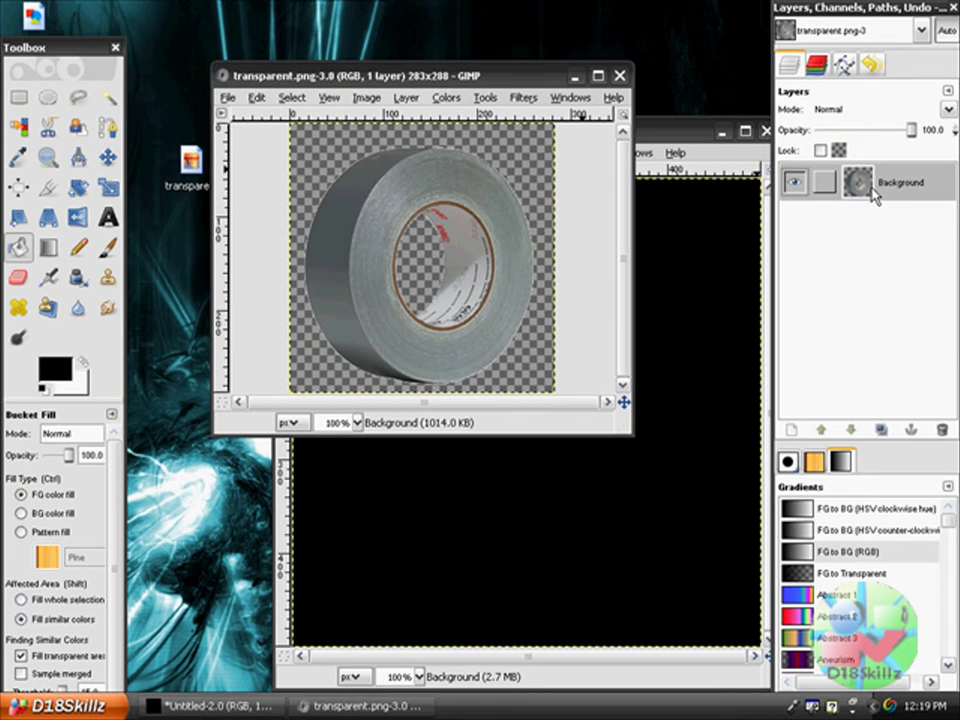
key(ctrl+a)
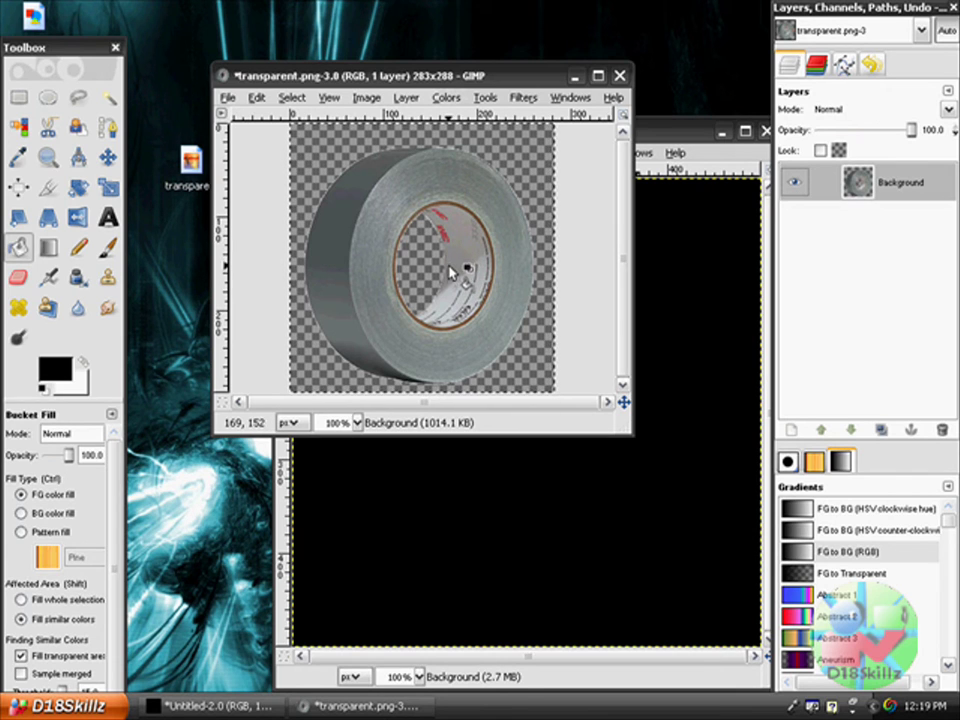
key(ctrl+c)
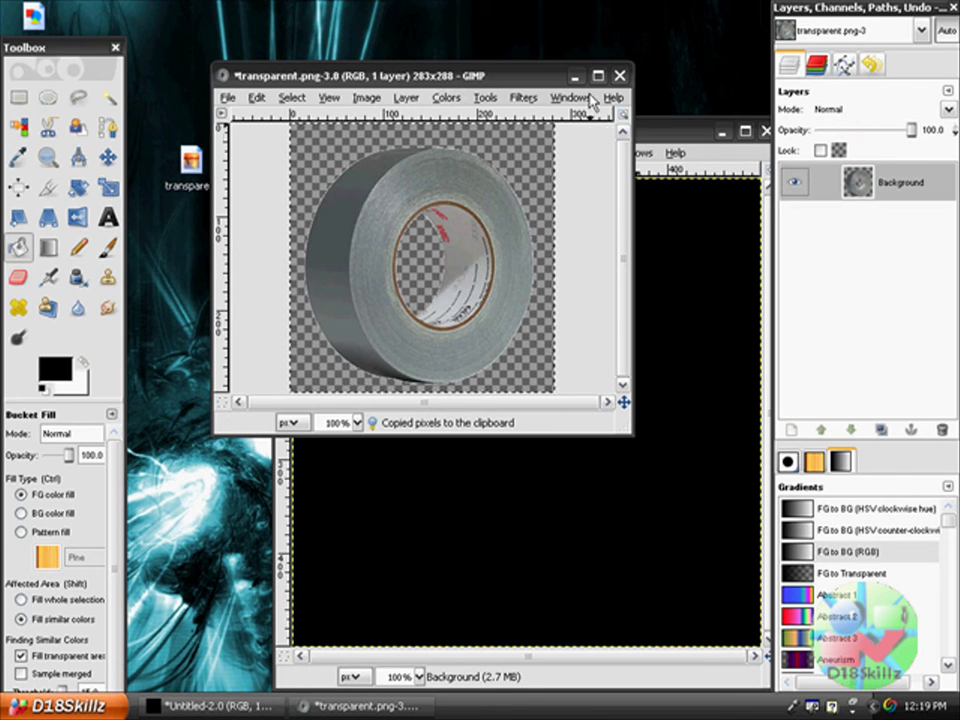
Step: Close transparent.png and paste the copied tape roll into the black 500x500 image
click(620, 75)
click(450, 334)
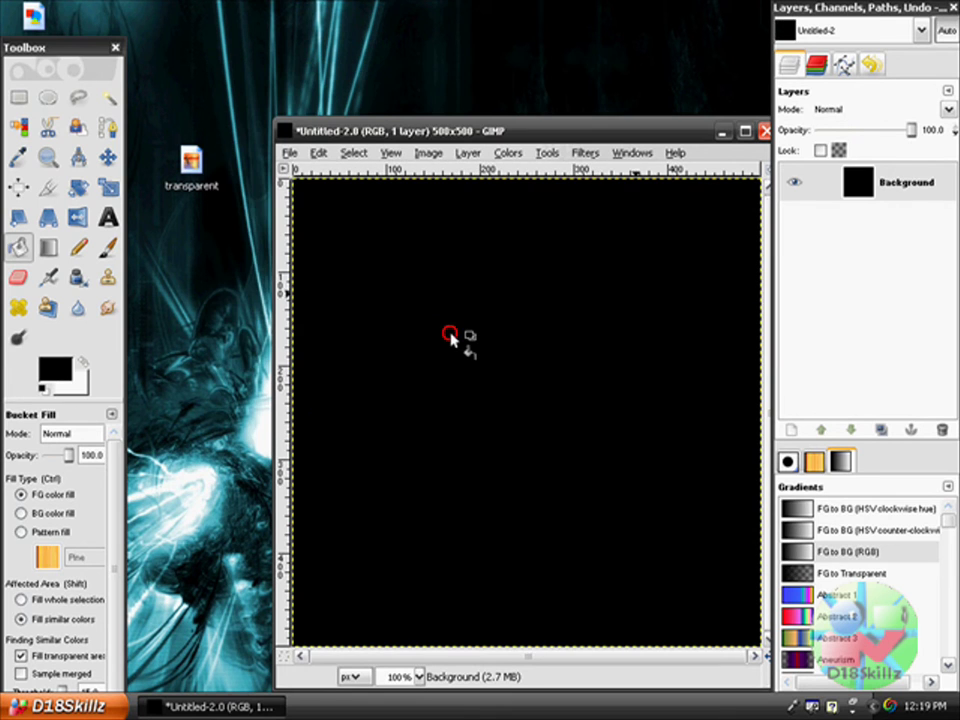
key(ctrl+v)
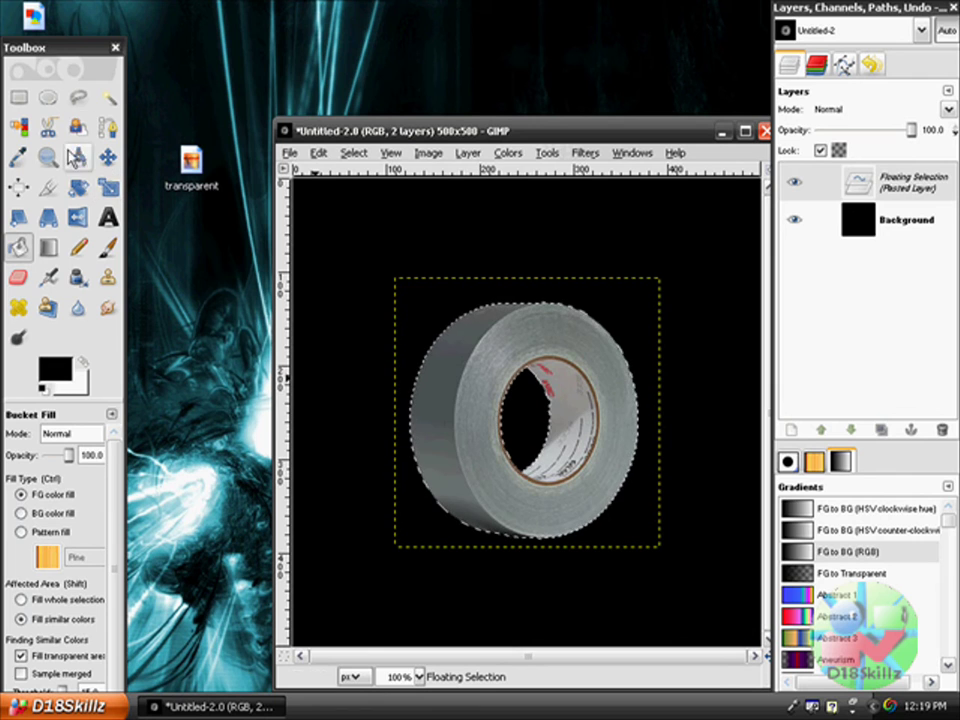
Step: Try moving the pasted tape roll toward the canvas's upper right and anchoring it to the background
click(107, 157)
drag(446, 447, 490, 398)
click(386, 508)
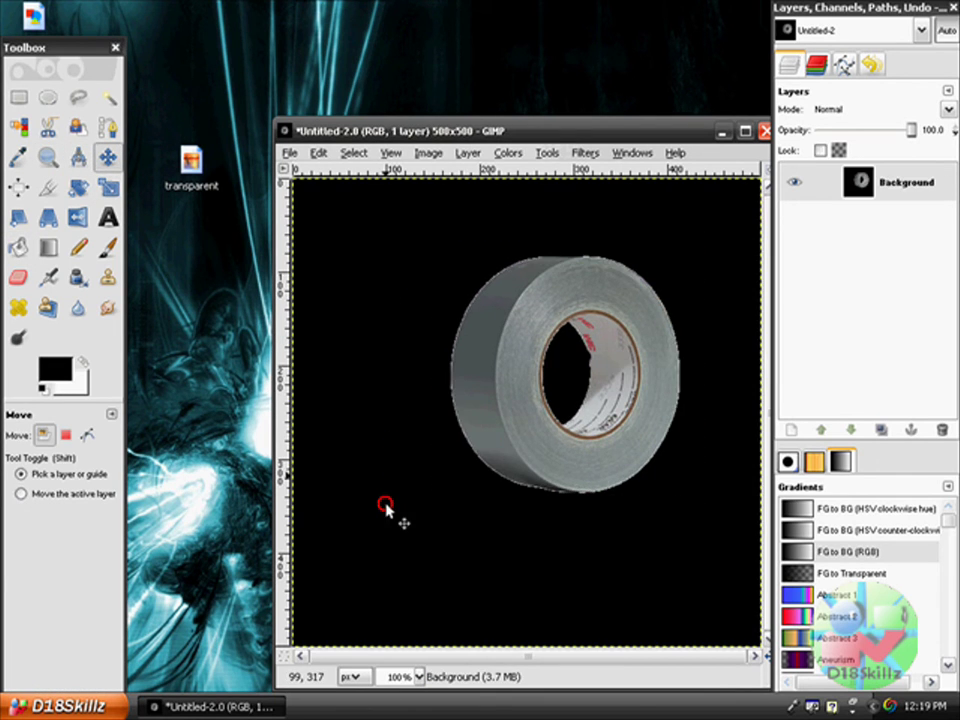
Step: Paste the tape roll again, reposition it near the canvas center and turn the floating selection into a new layer
drag(516, 419, 558, 440)
key(ctrl+v)
drag(558, 447, 529, 465)
click(802, 432)
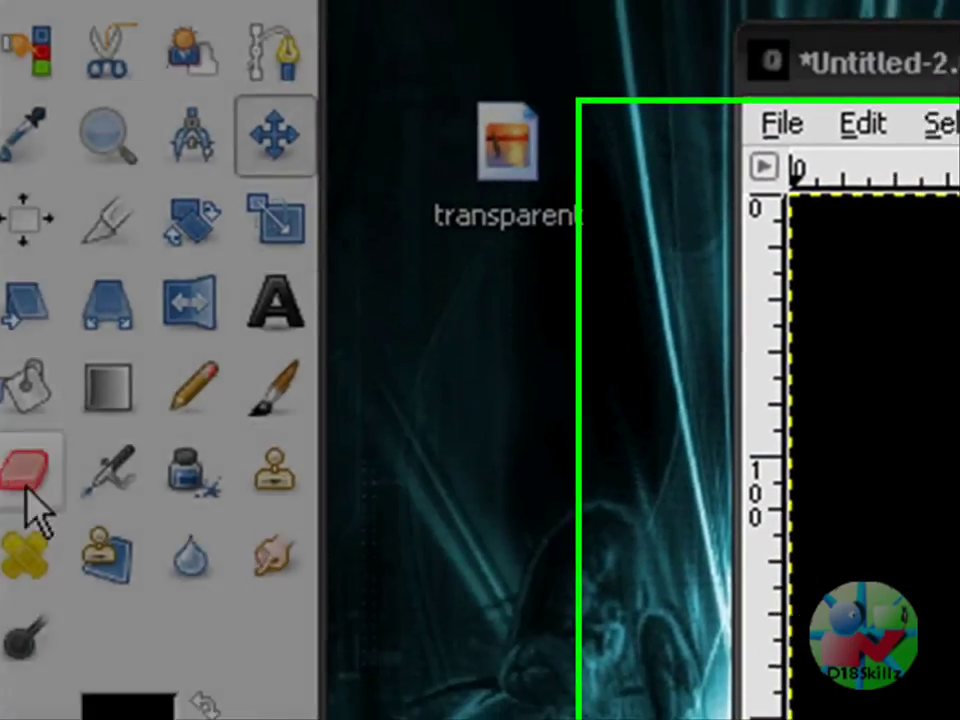
Step: Use the Eraser on the black Background layer inside the hole of the tape roll
click(27, 488)
mouse_move(525, 396)
mouse_down()
mouse_move(492, 430)
mouse_move(519, 447)
mouse_move(536, 482)
mouse_move(558, 384)
mouse_move(527, 480)
mouse_move(491, 476)
mouse_up()
mouse_move(600, 365)
mouse_down()
mouse_move(536, 409)
mouse_move(531, 489)
mouse_up()
Step: Erase freehand lines across the black Background layer, running behind and around the tape roll
drag(322, 668, 775, 60)
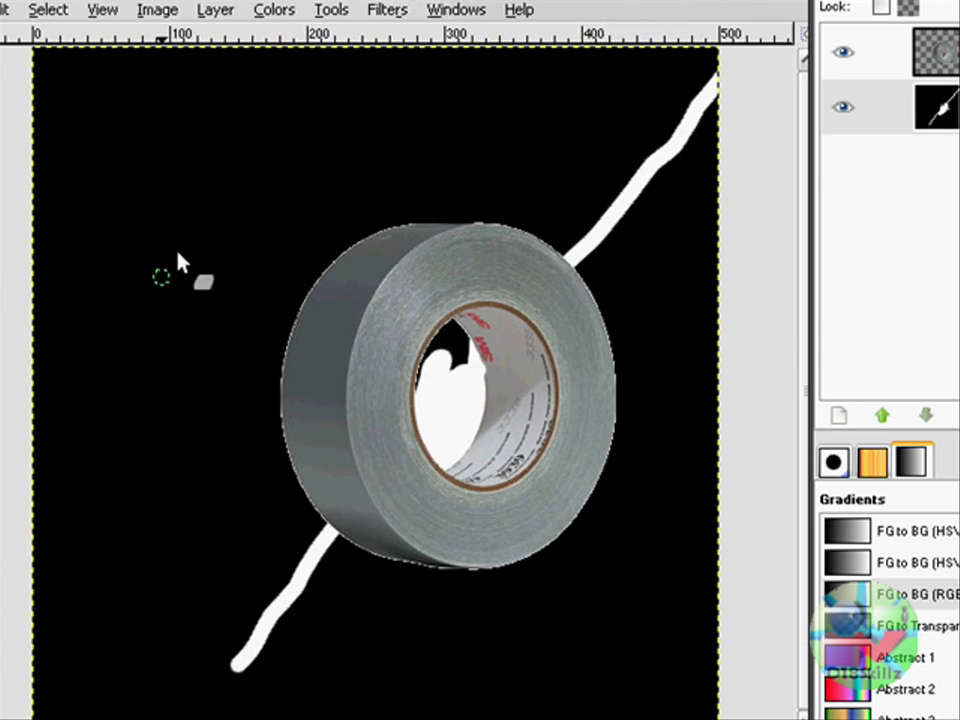
drag(205, 190, 330, 265)
drag(510, 568, 557, 658)
mouse_move(682, 661)
mouse_down()
mouse_move(281, 253)
mouse_move(321, 546)
mouse_move(373, 692)
mouse_move(420, 583)
mouse_up()
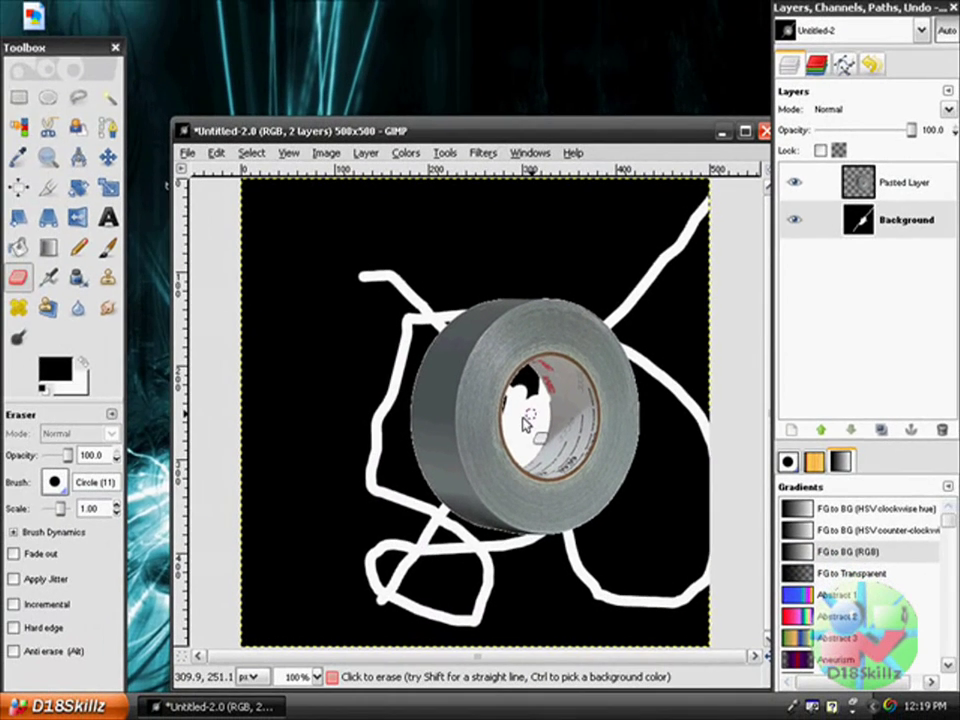